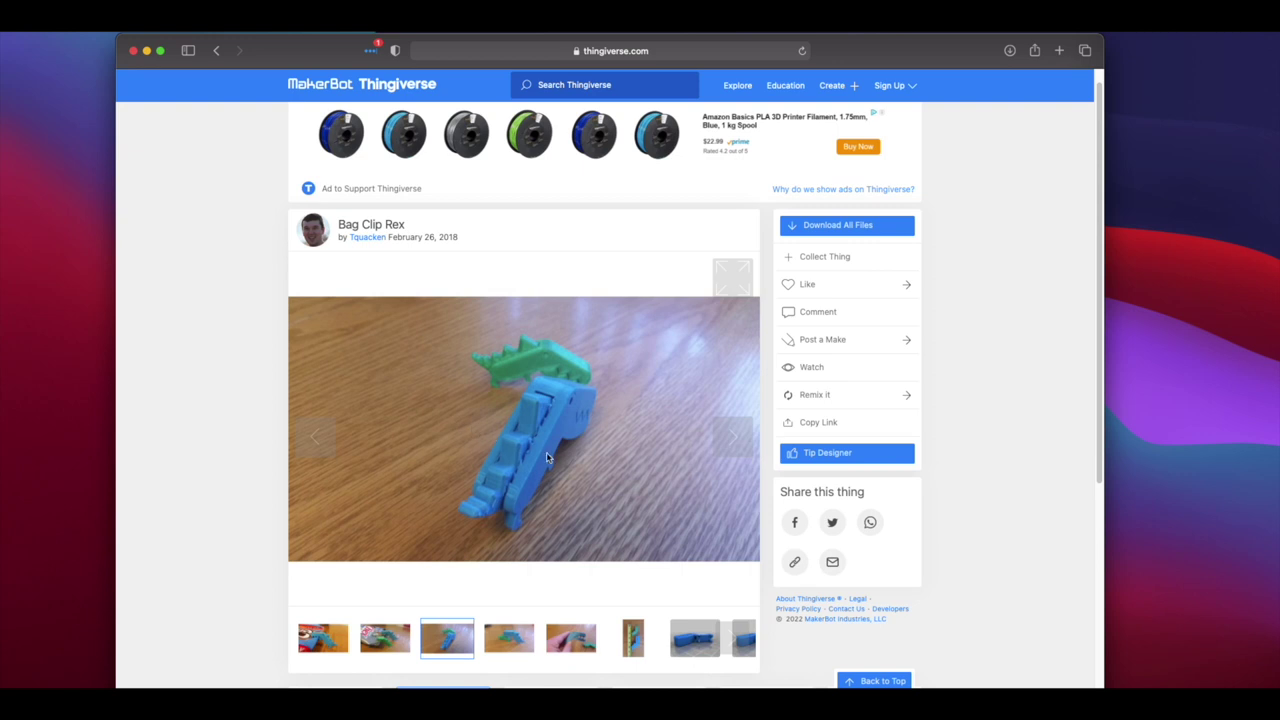
# Browse the Bag Clip Rex photos and 3D renders, then scroll down to its Thing Files list
pyautogui.scroll(-1, 600, 448)
pyautogui.click(725, 421)
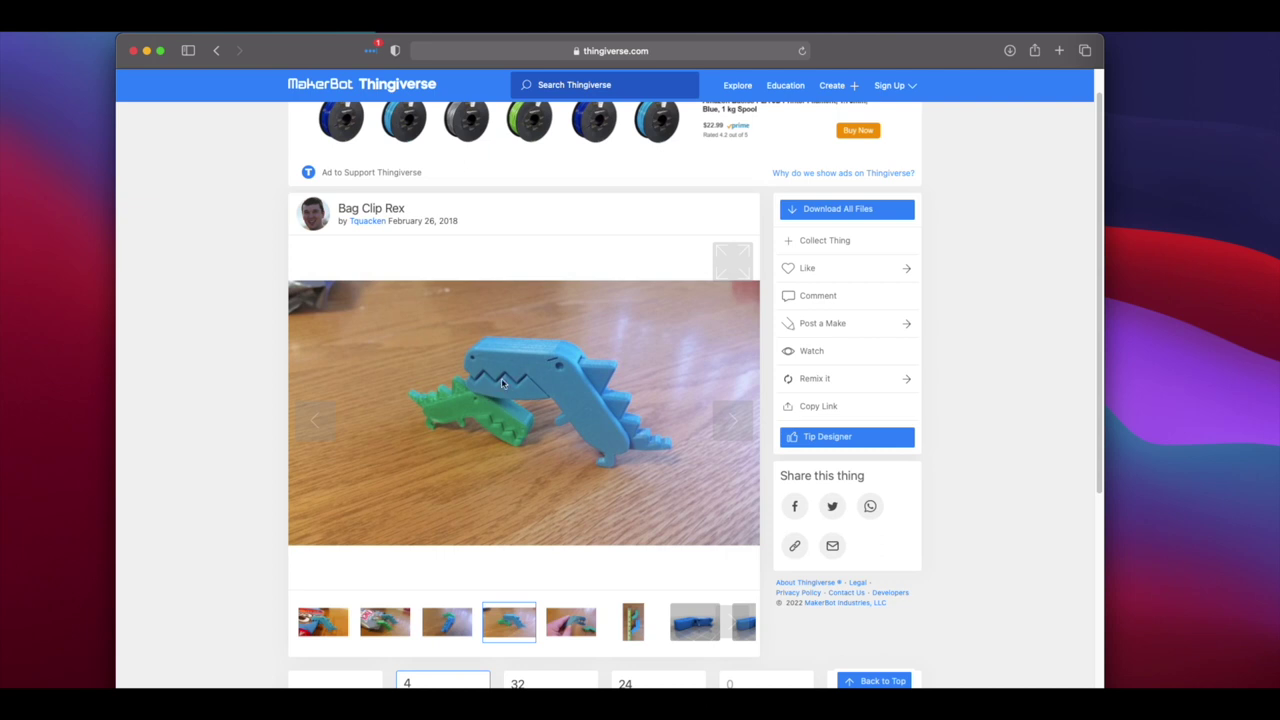
pyautogui.click(578, 622)
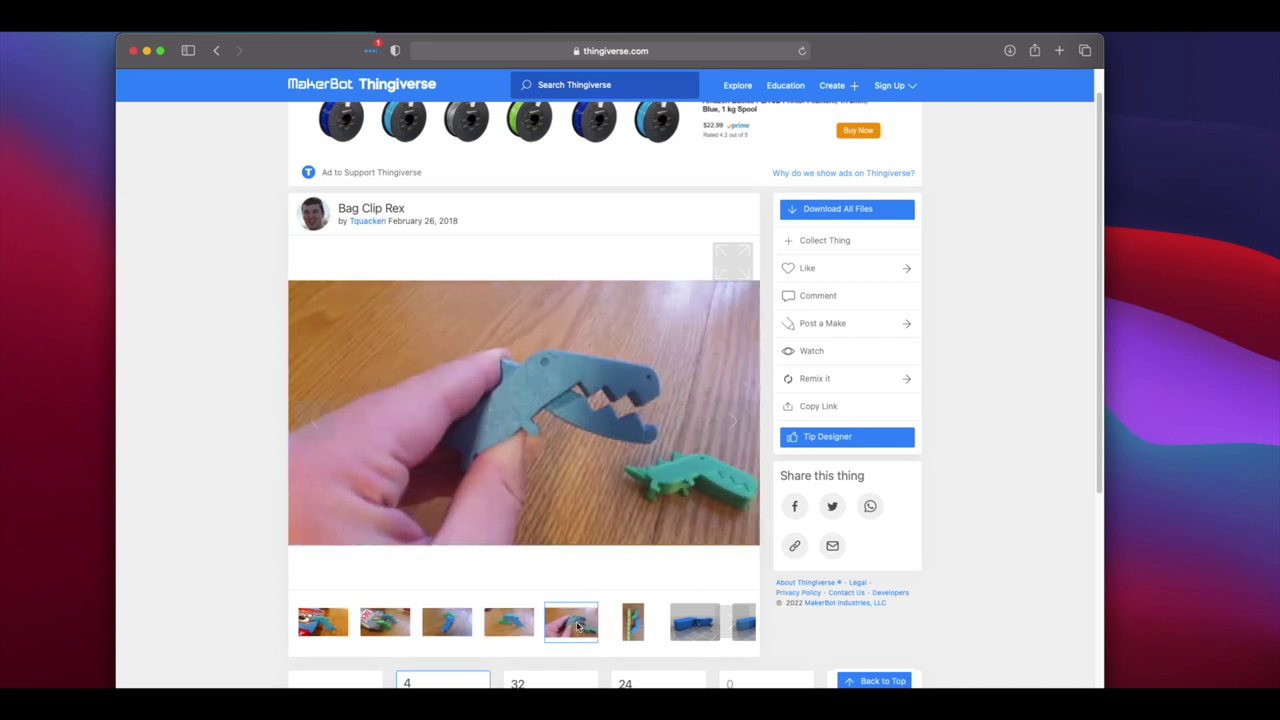
pyautogui.click(642, 624)
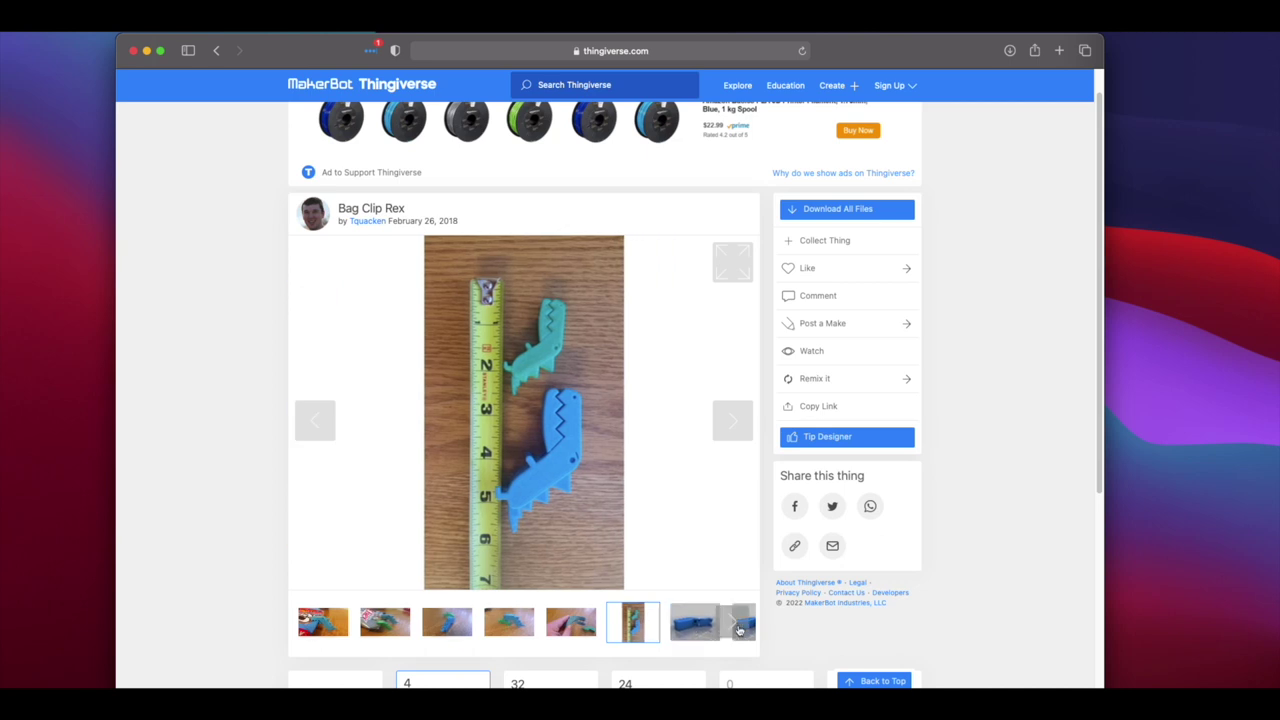
pyautogui.click(712, 627)
pyautogui.click(733, 628)
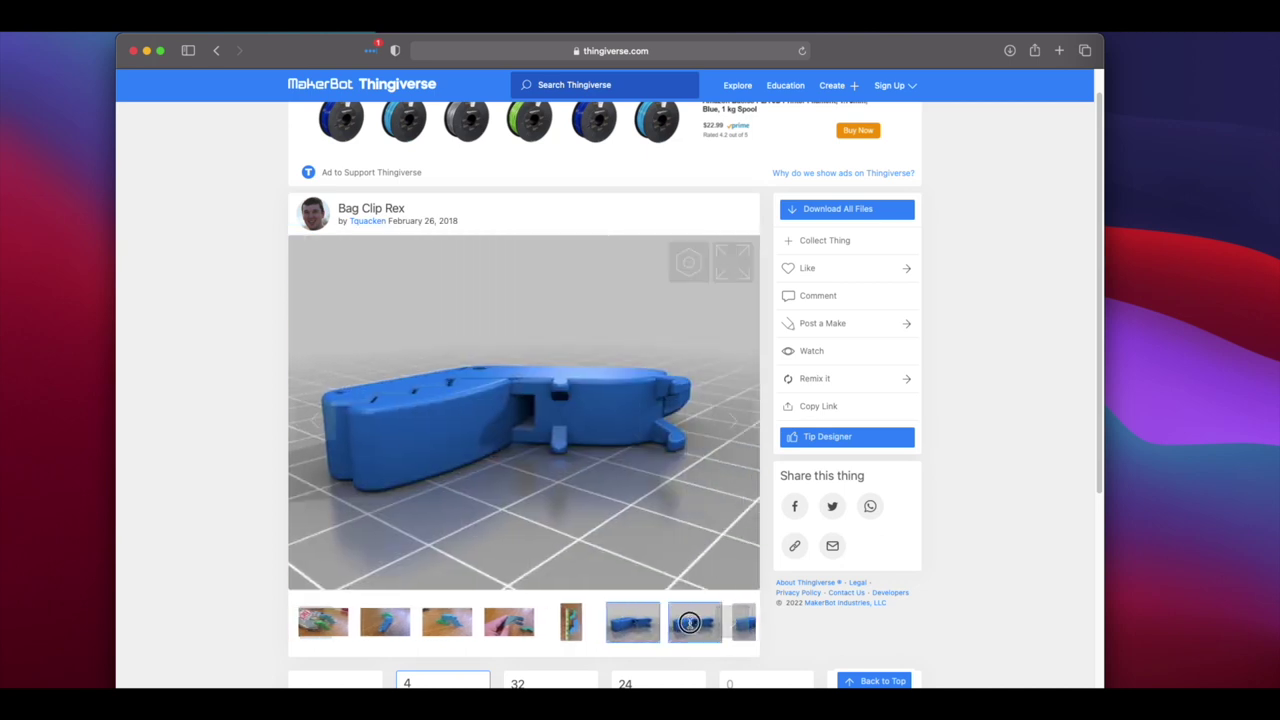
pyautogui.click(729, 626)
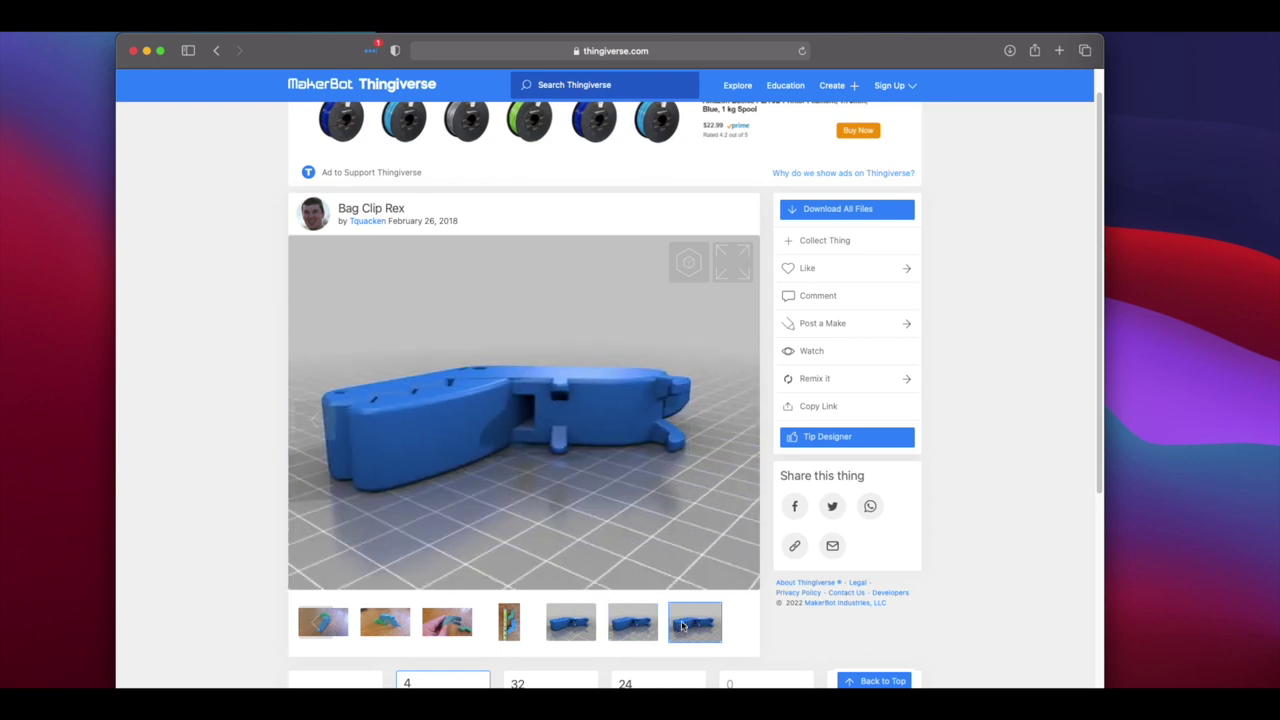
pyautogui.scroll(-5, 952, 615)
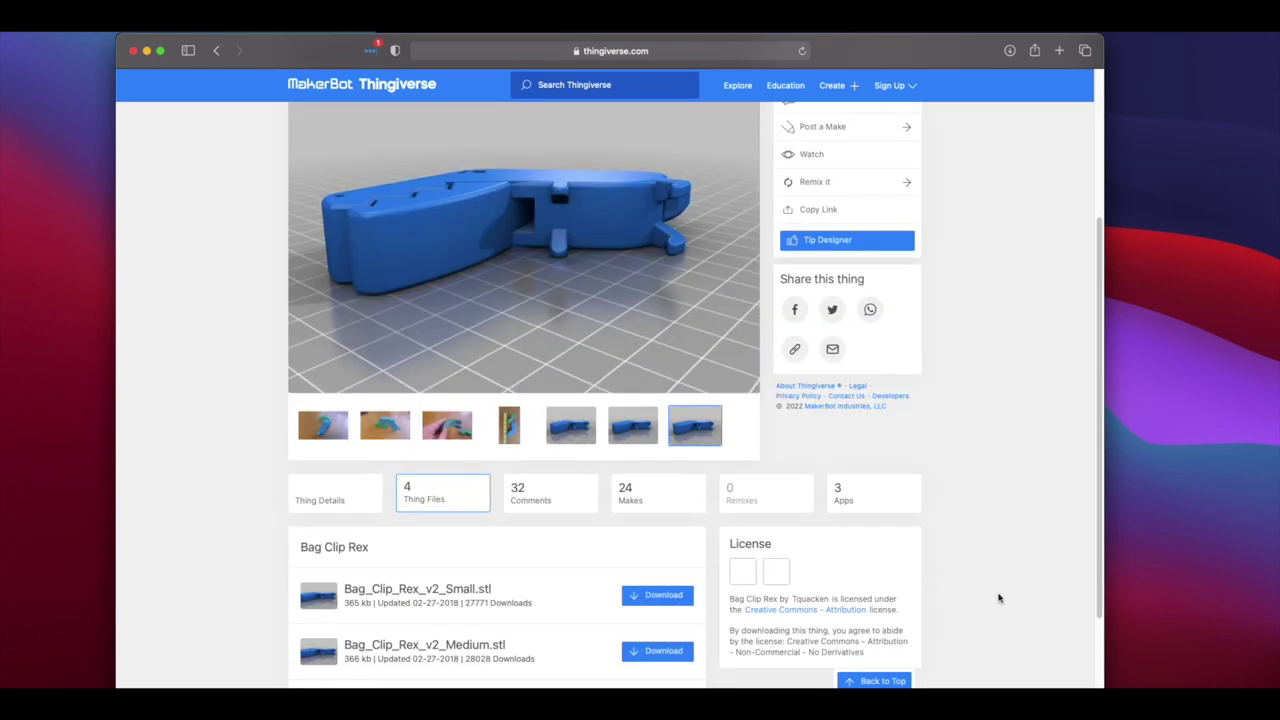
# Read the Thing Details summary and print settings, noting supports touching build plate only
pyautogui.click(370, 389)
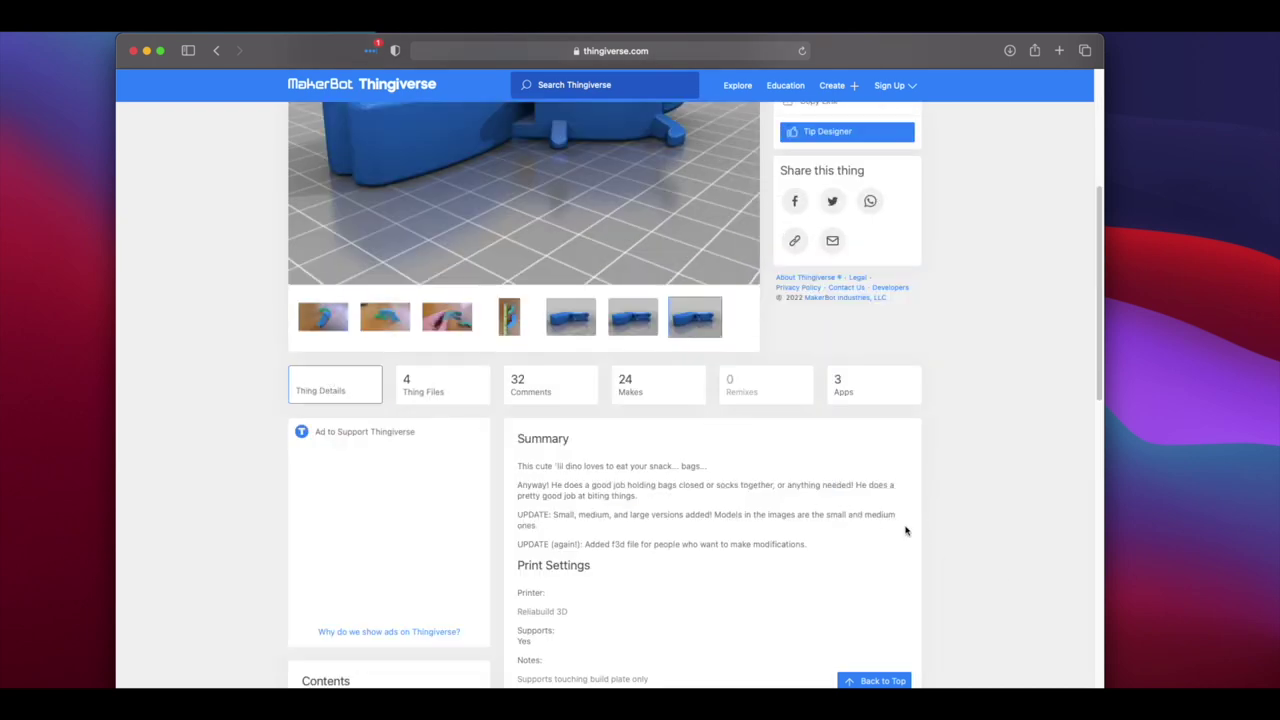
pyautogui.scroll(-1, 907, 532)
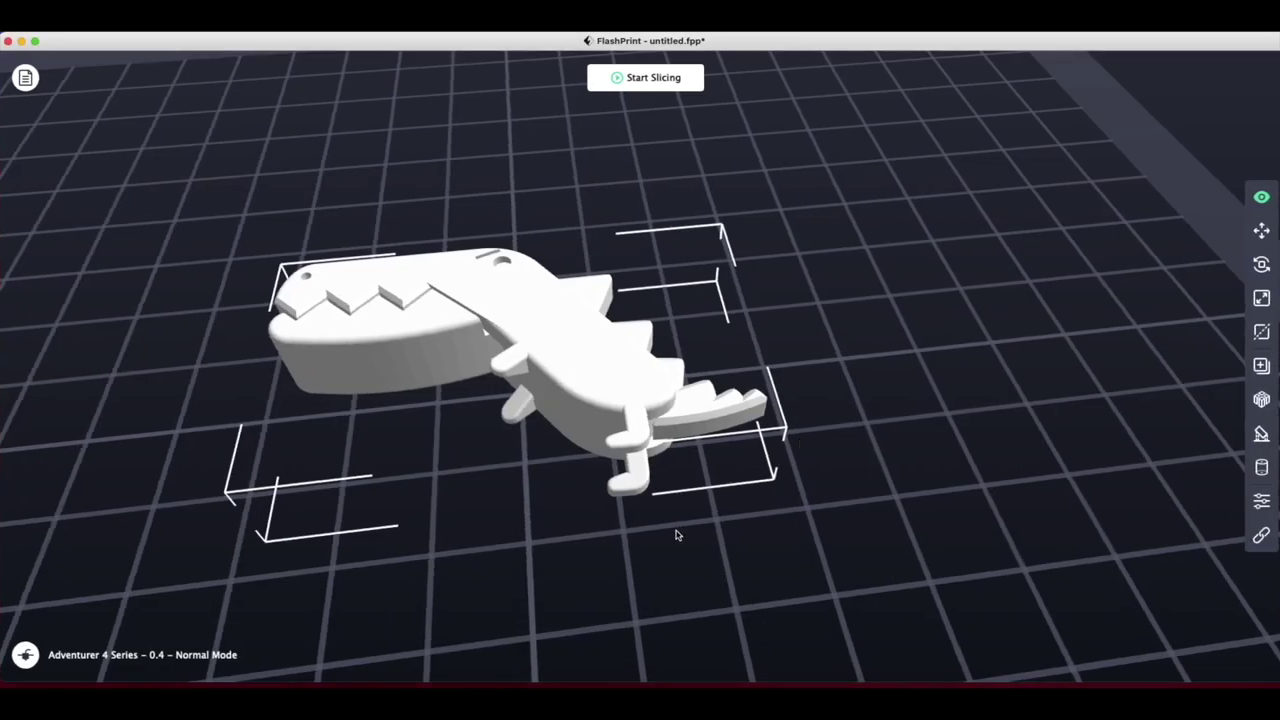
# Zoom and orbit around the dino model, dismissing its model actions menu
pyautogui.scroll(2, 651, 520)
pyautogui.scroll(-5, 651, 520)
pyautogui.moveTo(717, 537); pyautogui.dragTo(660, 445)
pyautogui.rightClick(661, 442)
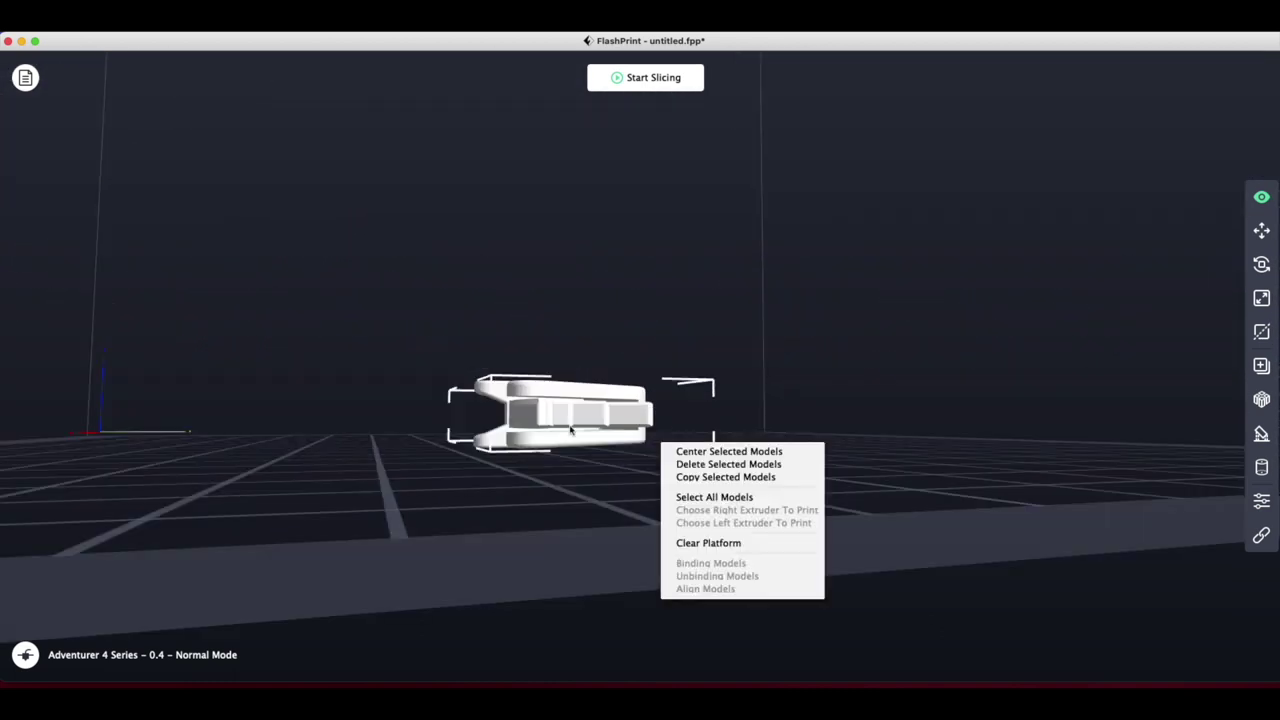
pyautogui.rightClick(737, 406)
pyautogui.click(751, 371)
# View the build plate from above and a low side angle, then bring up the Supports Options
pyautogui.moveTo(751, 371); pyautogui.dragTo(383, 460)
pyautogui.scroll(3, 402, 440)
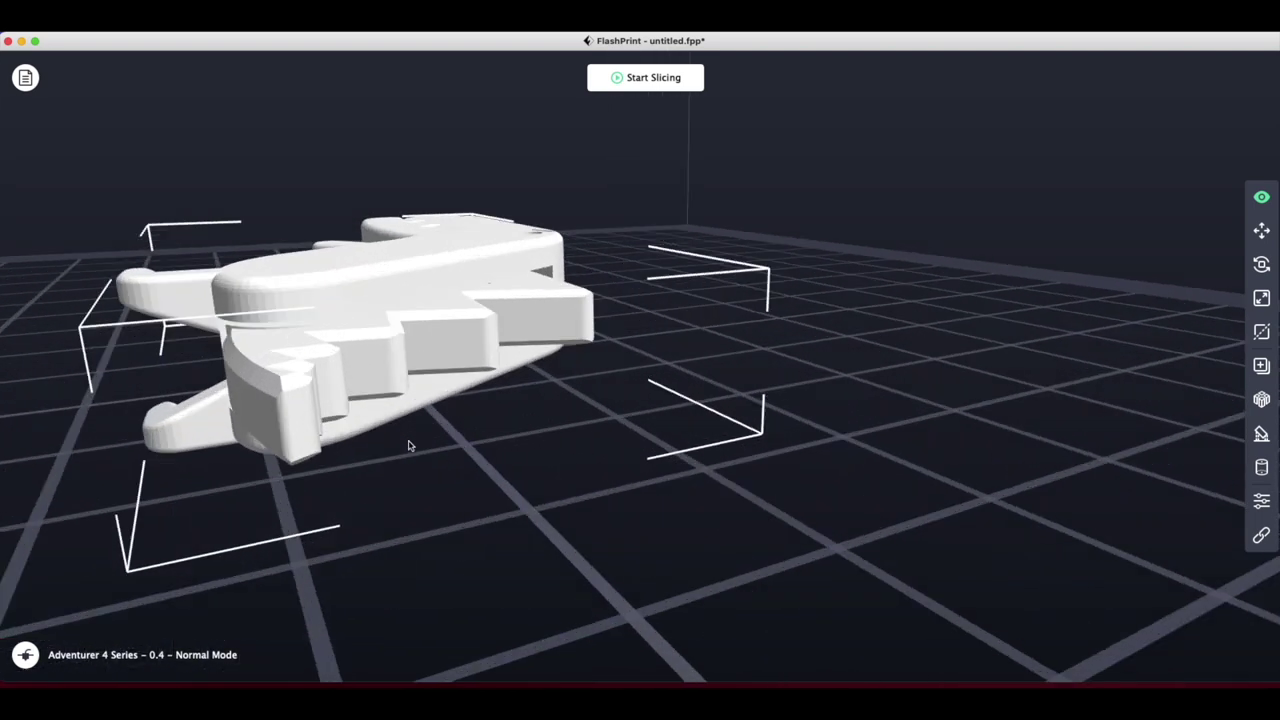
pyautogui.scroll(-1, 412, 455)
pyautogui.moveTo(426, 471); pyautogui.dragTo(466, 482)
pyautogui.rightClick(466, 482)
pyautogui.click(1001, 437)
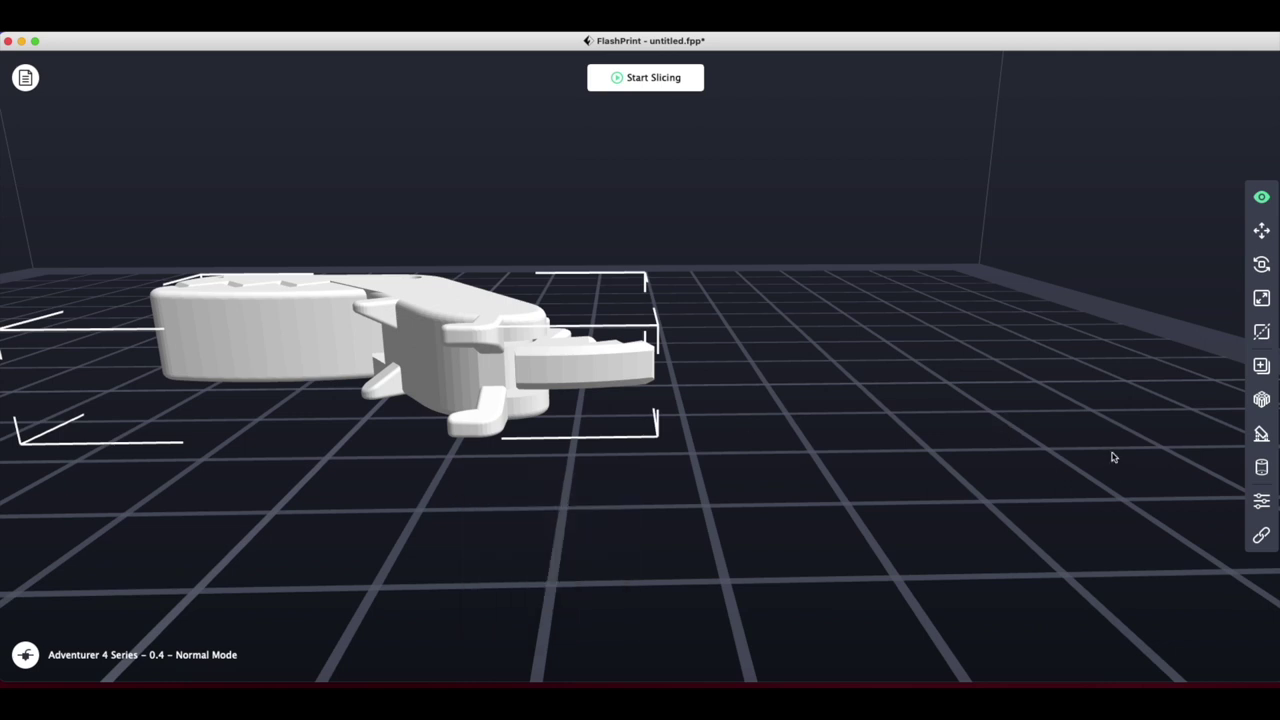
pyautogui.click(1261, 434)
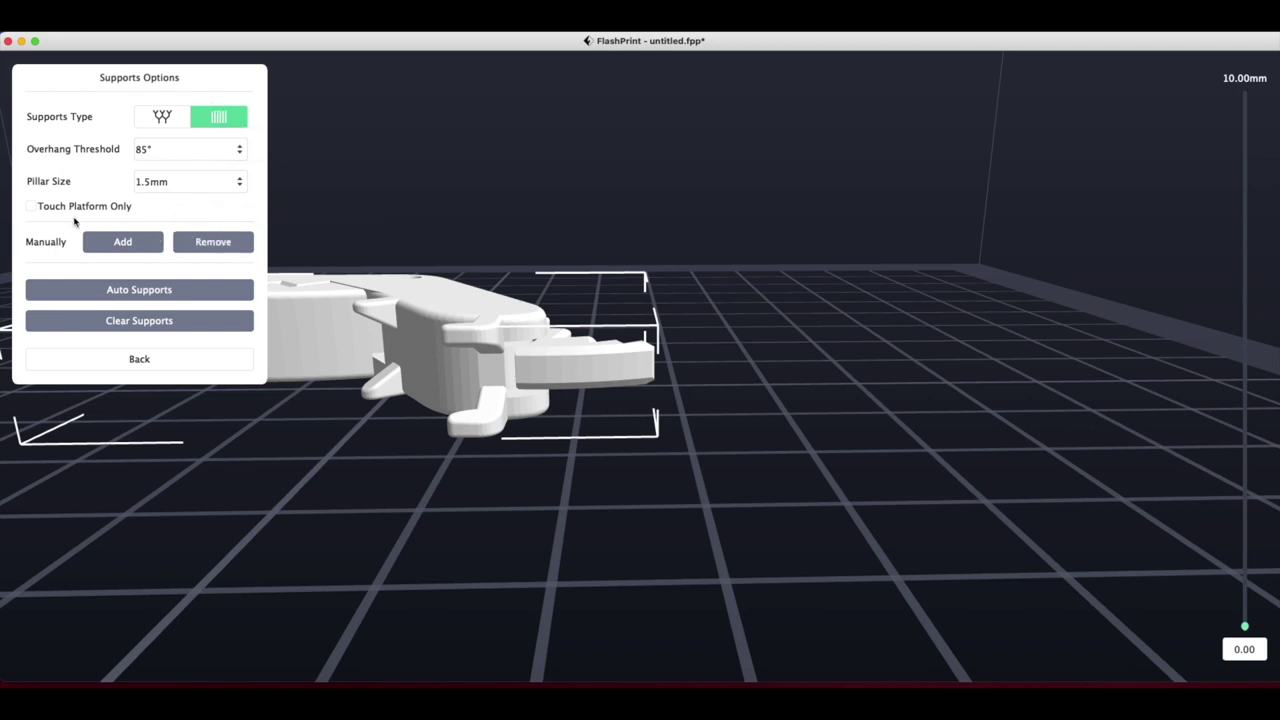
# Auto-generate platform-only supports for the dino, inspect them from below, then bring up the Slice dialog
pyautogui.click(31, 206)
pyautogui.click(170, 292)
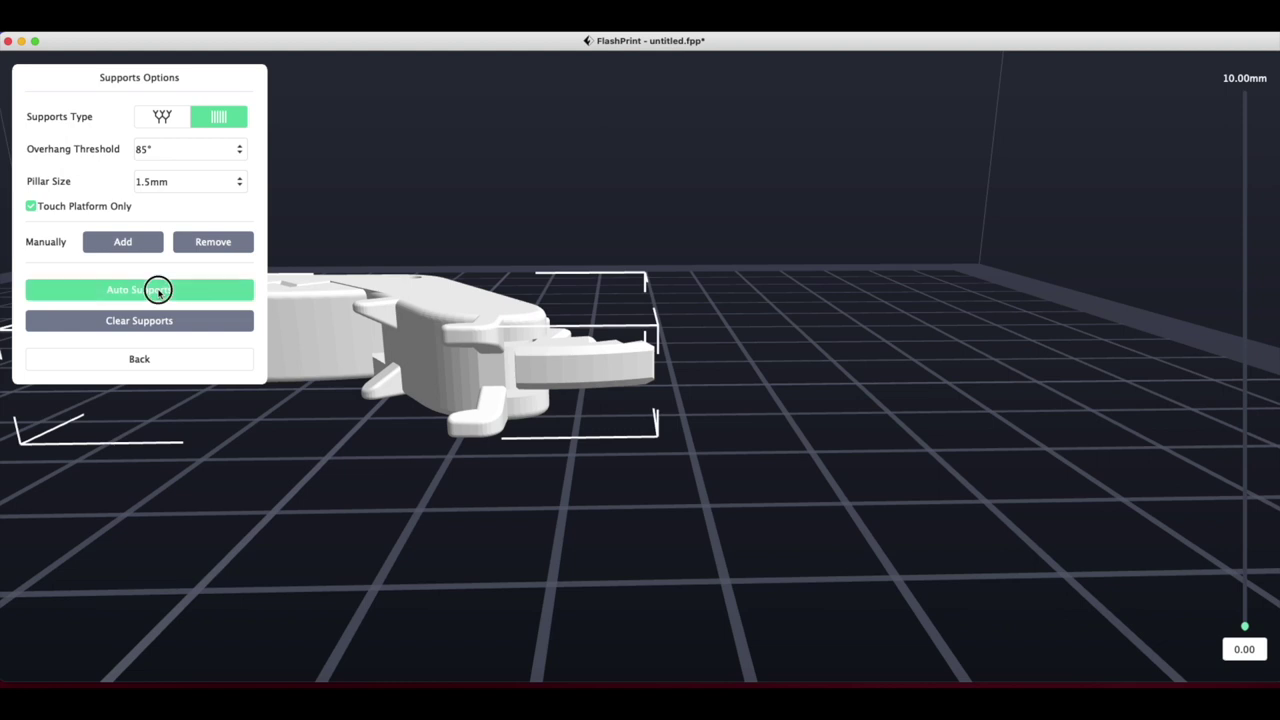
pyautogui.click(691, 378)
pyautogui.moveTo(691, 378); pyautogui.dragTo(420, 381)
pyautogui.click(246, 366)
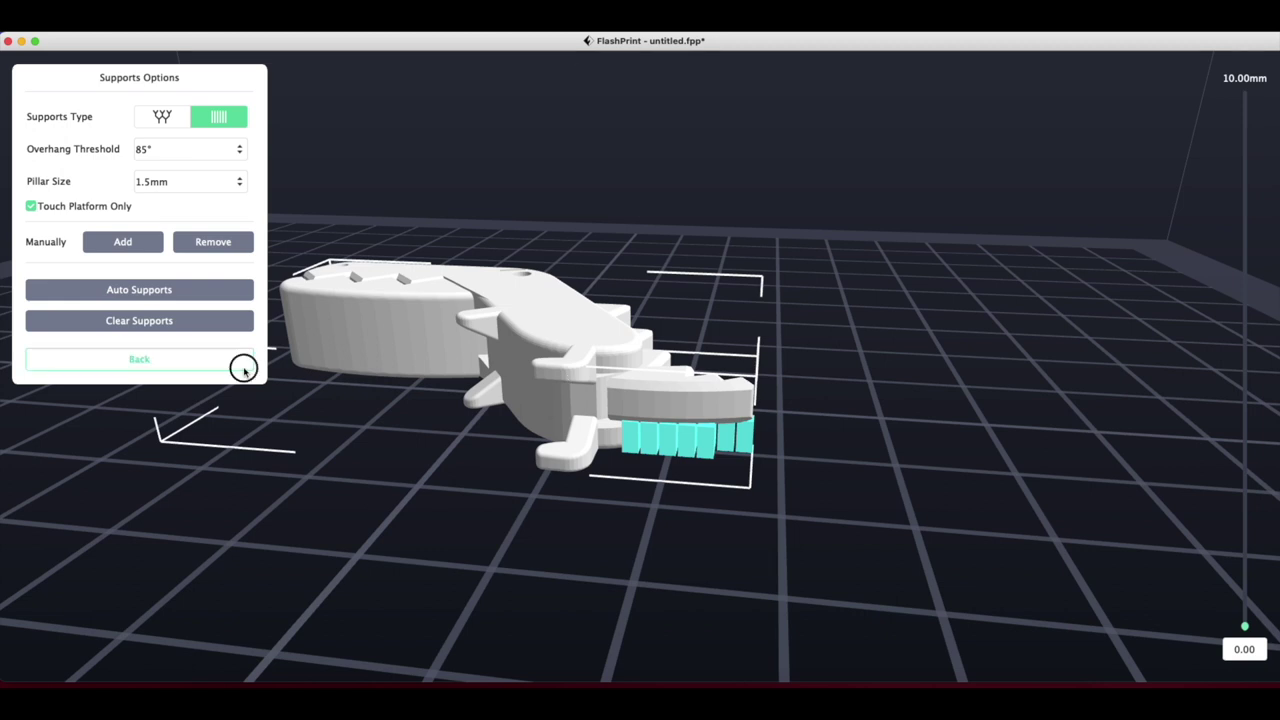
pyautogui.click(641, 80)
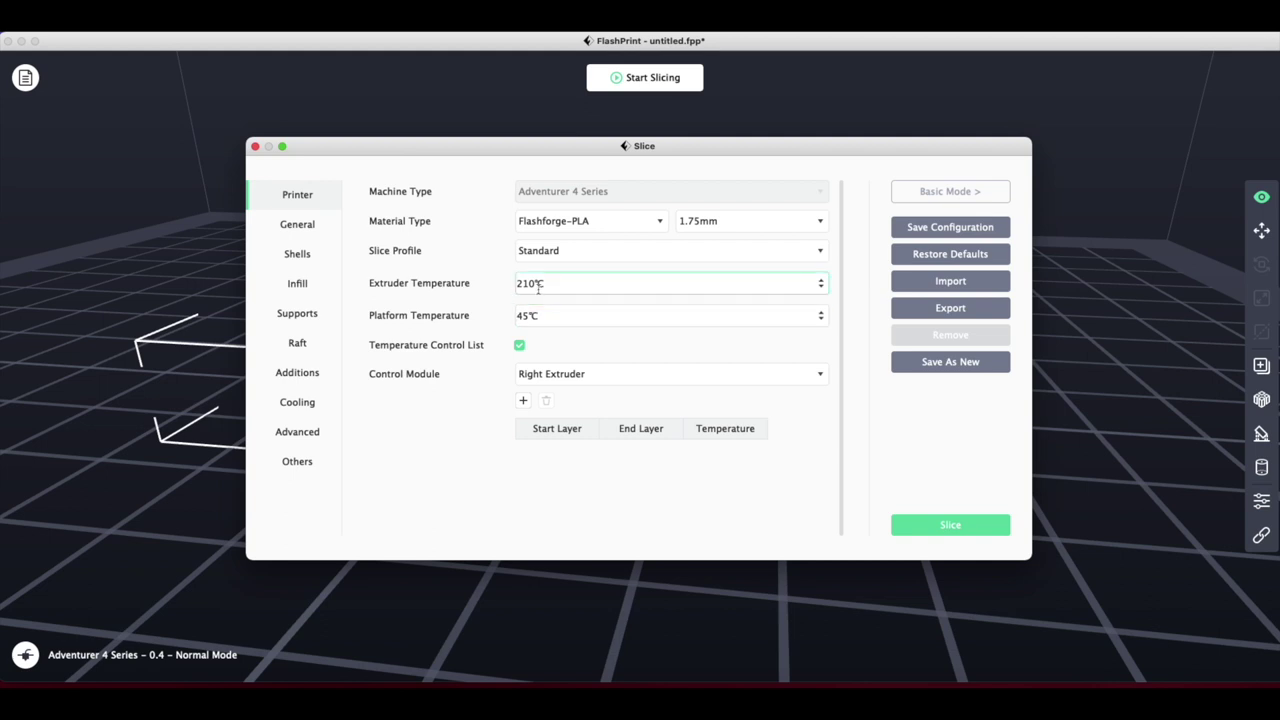
# Review the printer, temperature and 0.10mm layer height speed settings
pyautogui.click(295, 226)
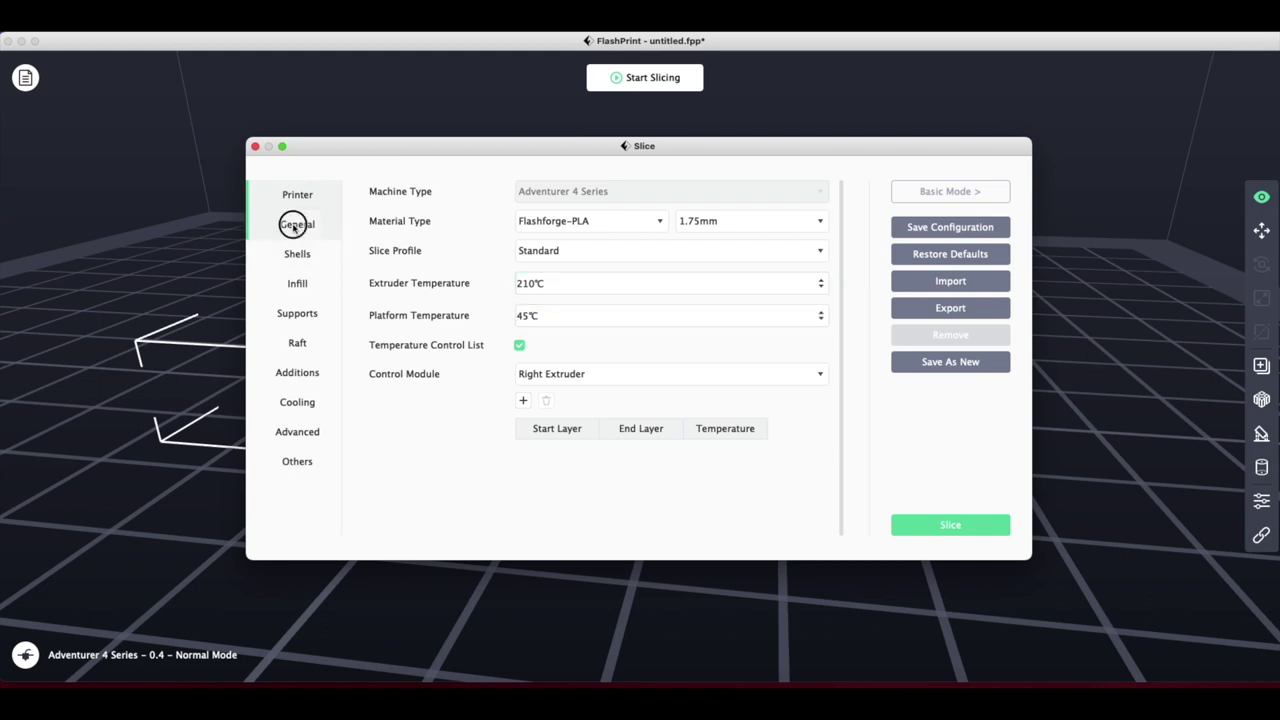
pyautogui.click(297, 194)
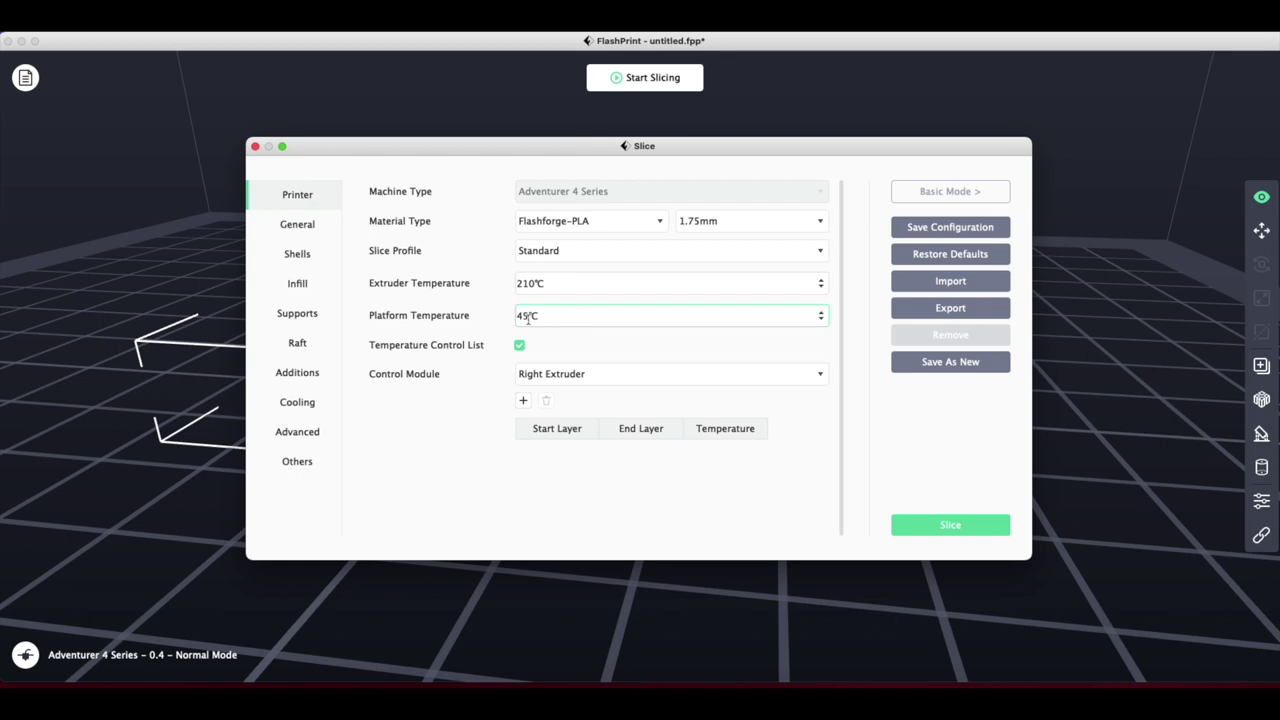
pyautogui.click(298, 223)
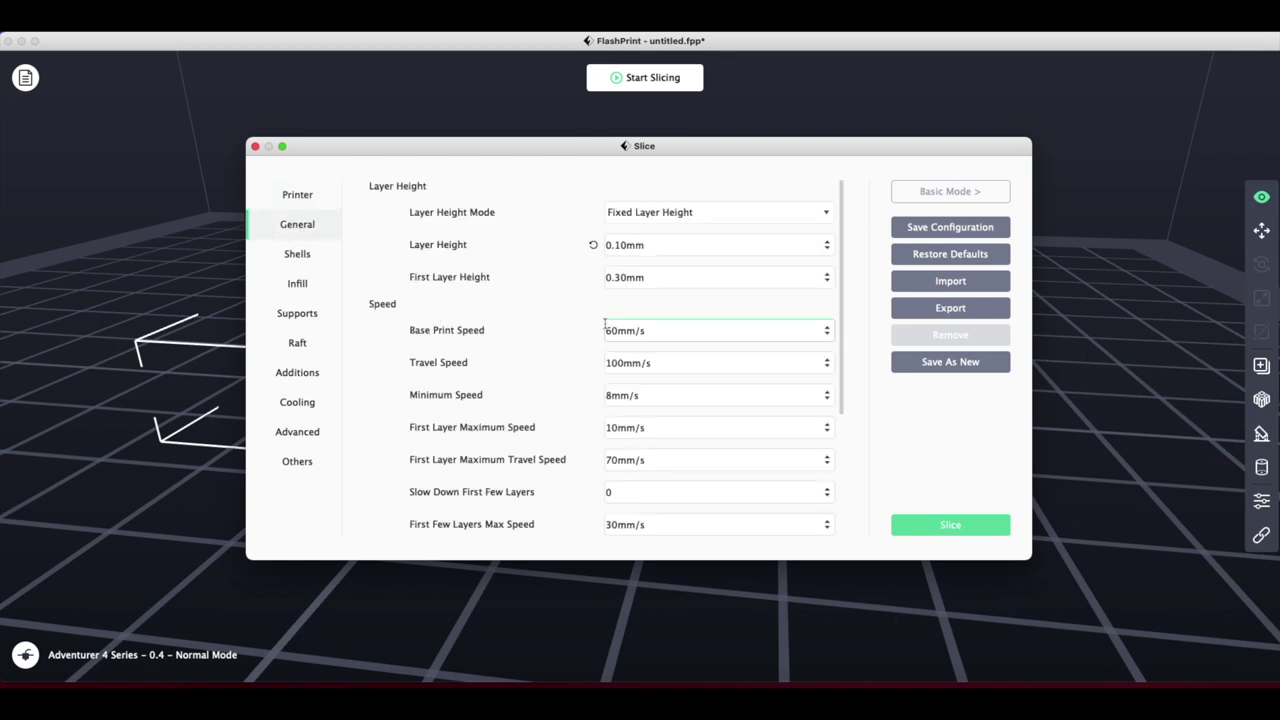
pyautogui.click(613, 244)
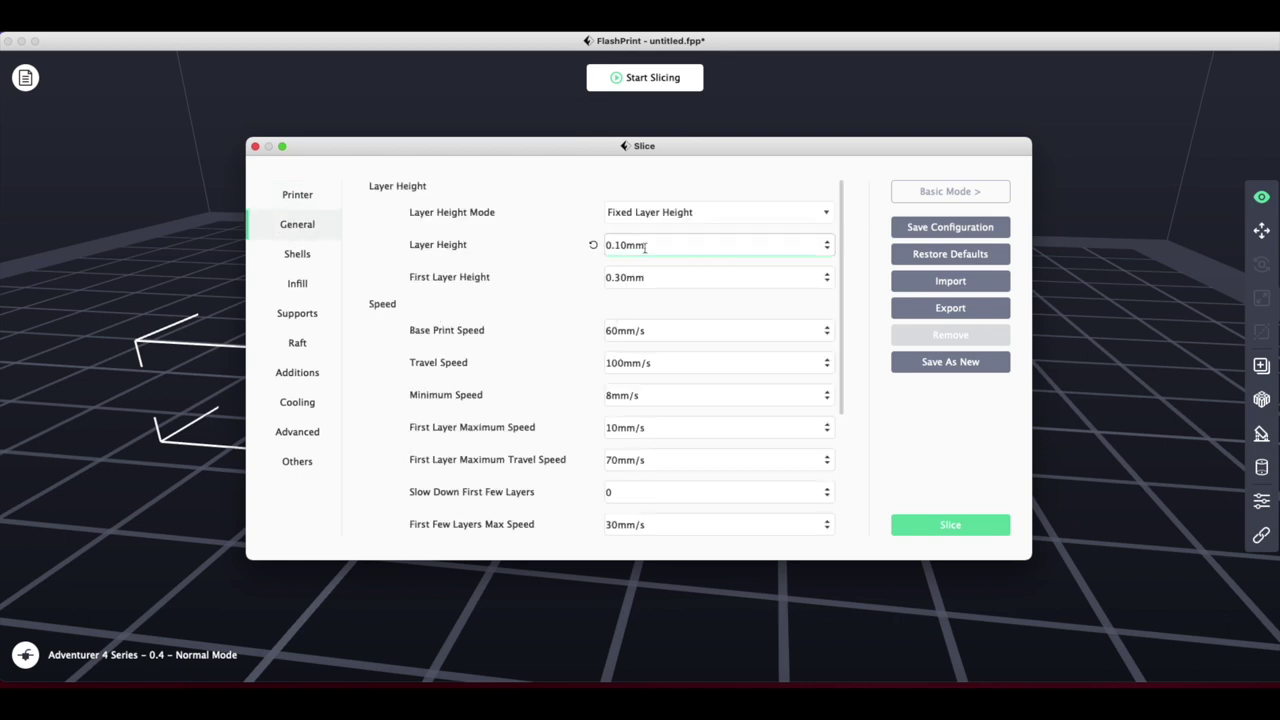
pyautogui.scroll(-3, 670, 376)
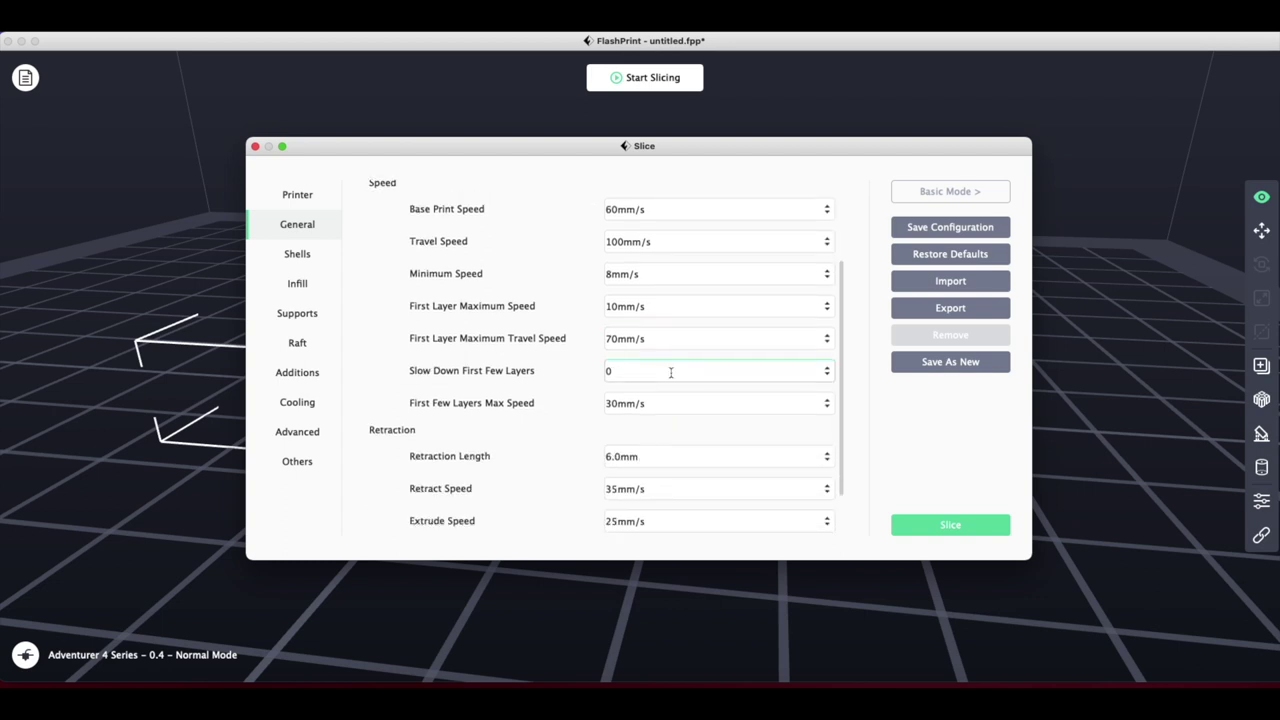
pyautogui.scroll(-2, 670, 372)
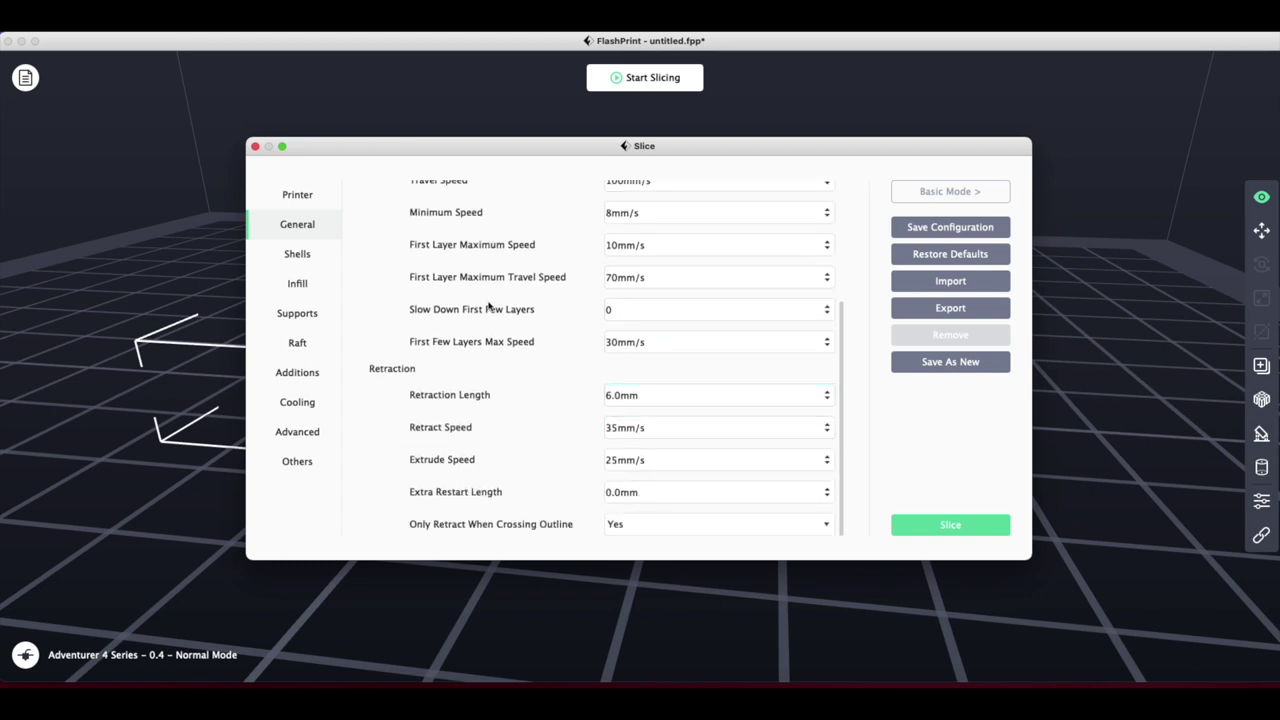
# Check the shell thickness and infill settings, then move to the Supports settings
pyautogui.click(306, 255)
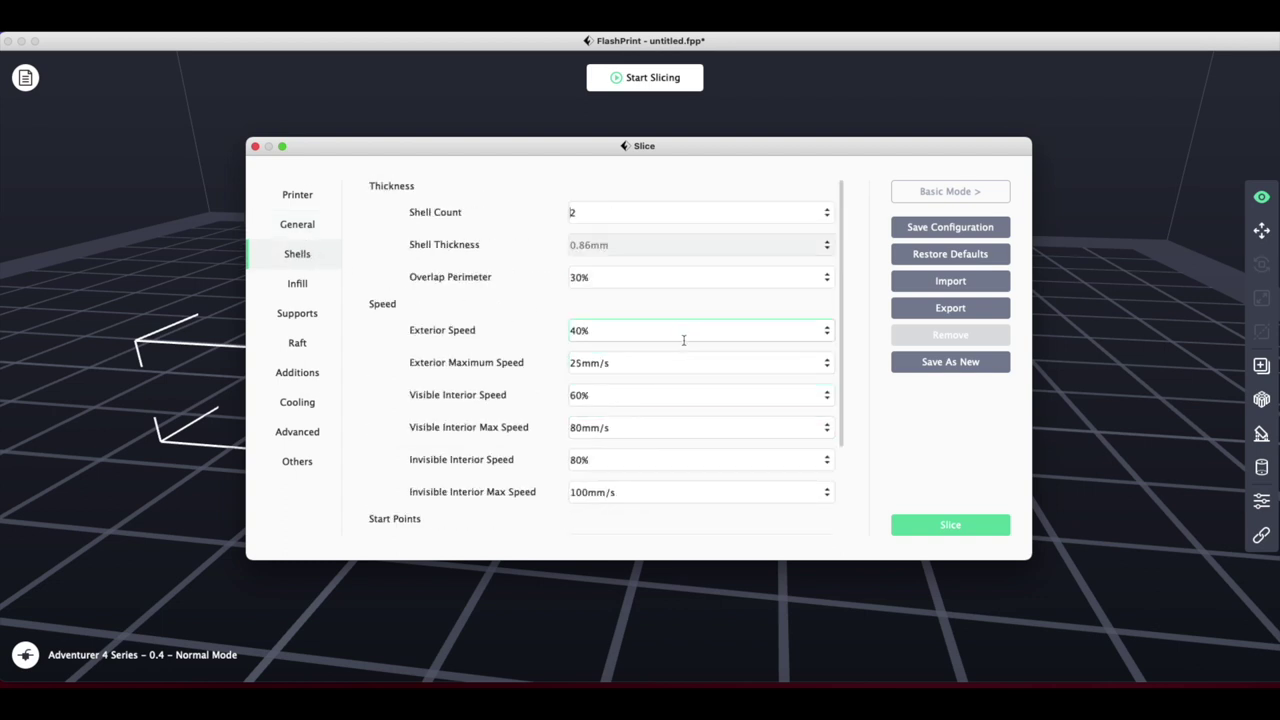
pyautogui.scroll(-4, 684, 340)
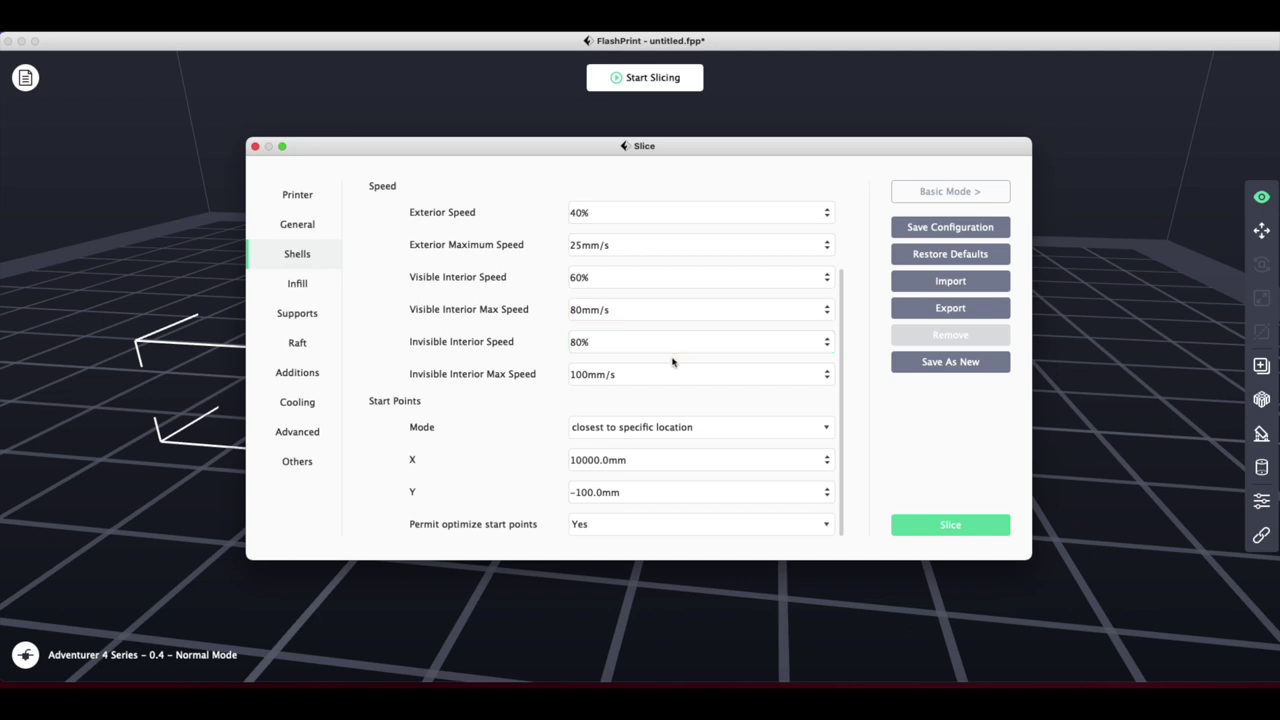
pyautogui.click(314, 285)
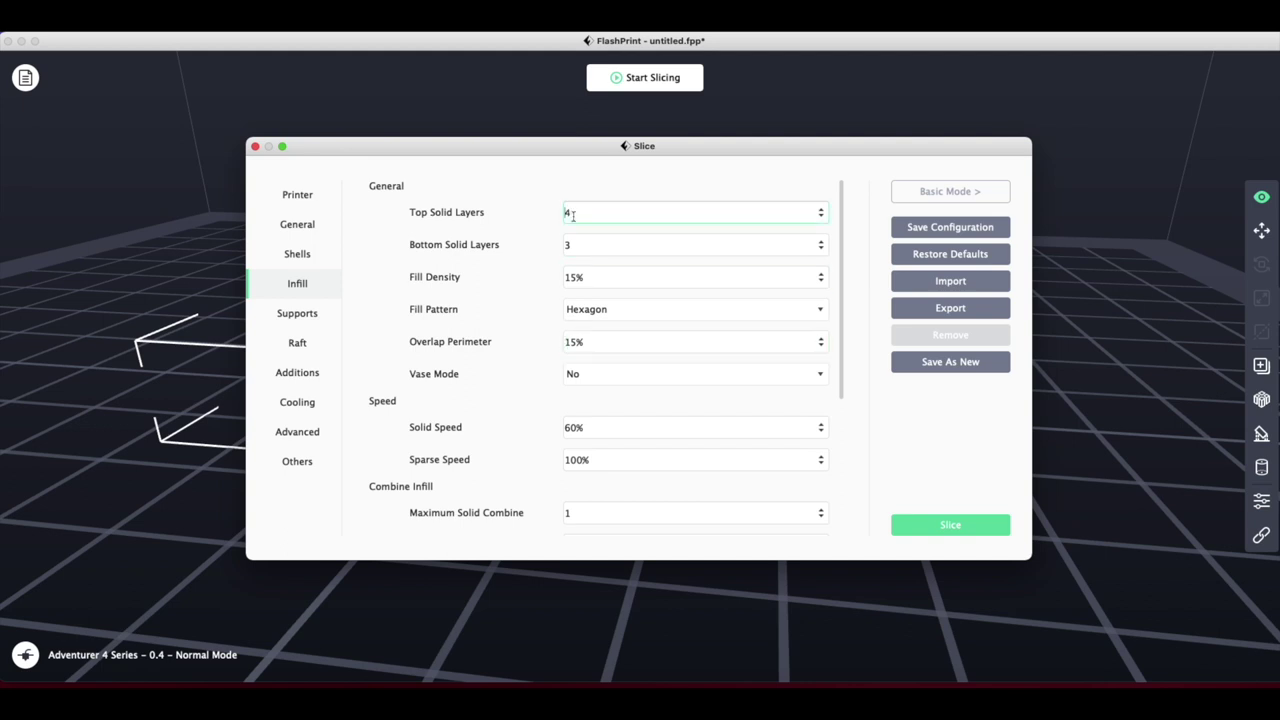
pyautogui.click(318, 317)
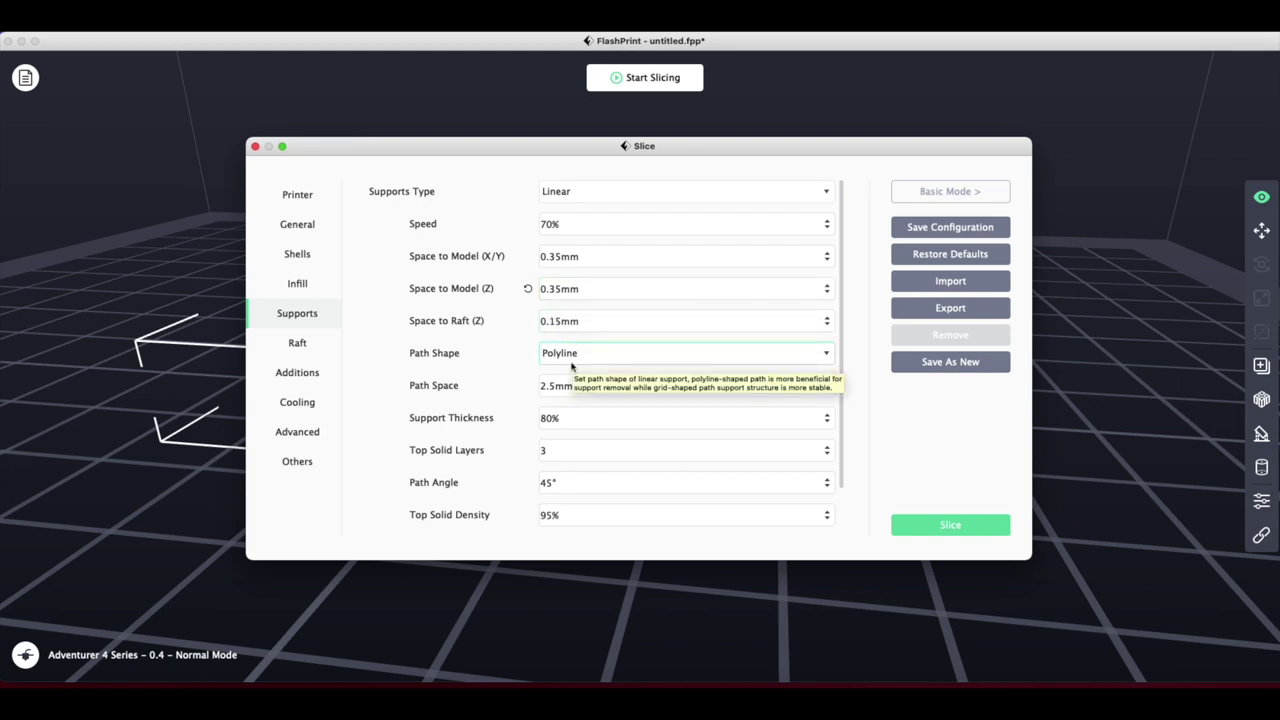
# Set Enable Raft to No in the raft settings
pyautogui.click(312, 345)
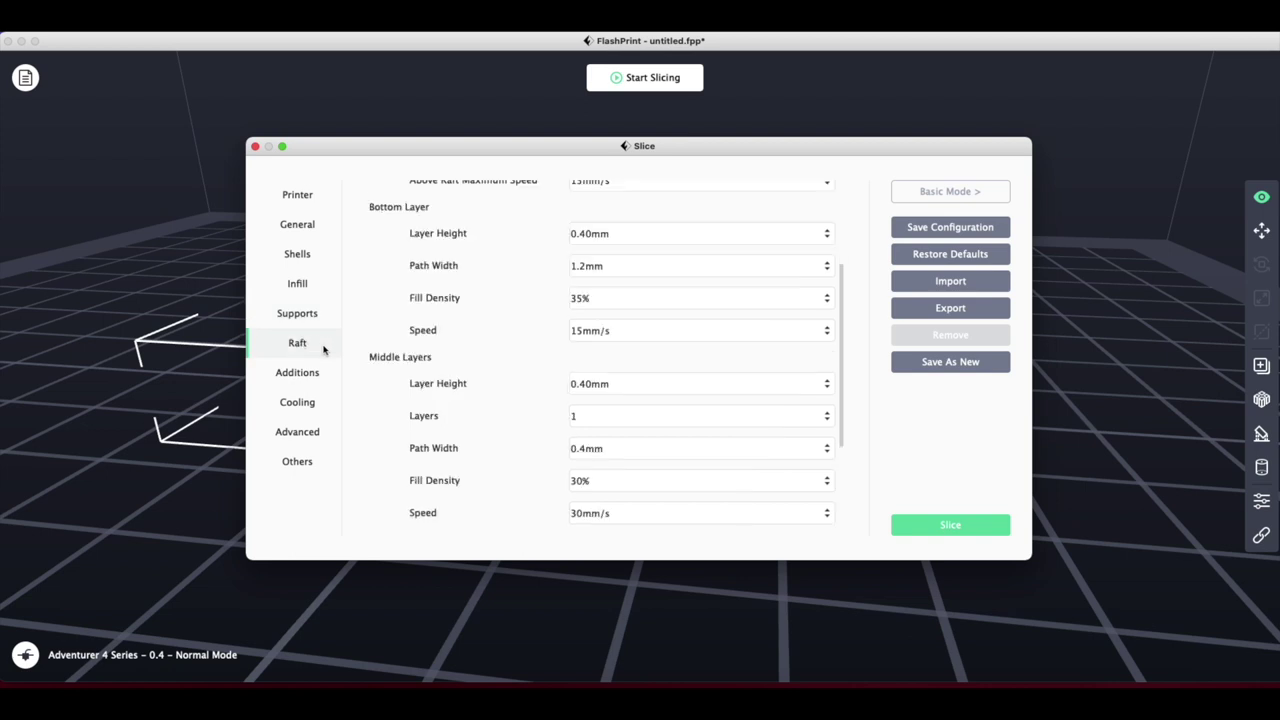
pyautogui.scroll(5, 650, 317)
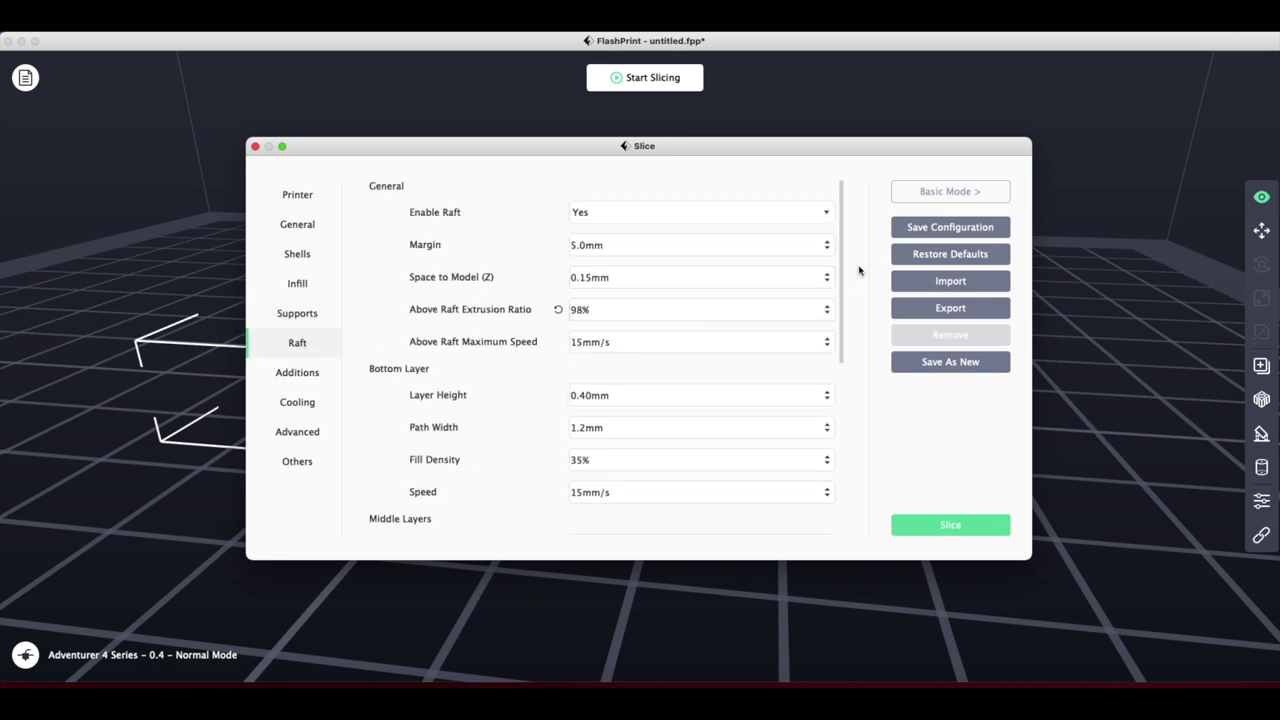
pyautogui.click(668, 213)
pyautogui.click(610, 260)
# Review the Additions, Cooling and Advanced settings, checking Extrusion Ratio and First Layer Extrusion Ratio
pyautogui.click(328, 372)
pyautogui.click(288, 405)
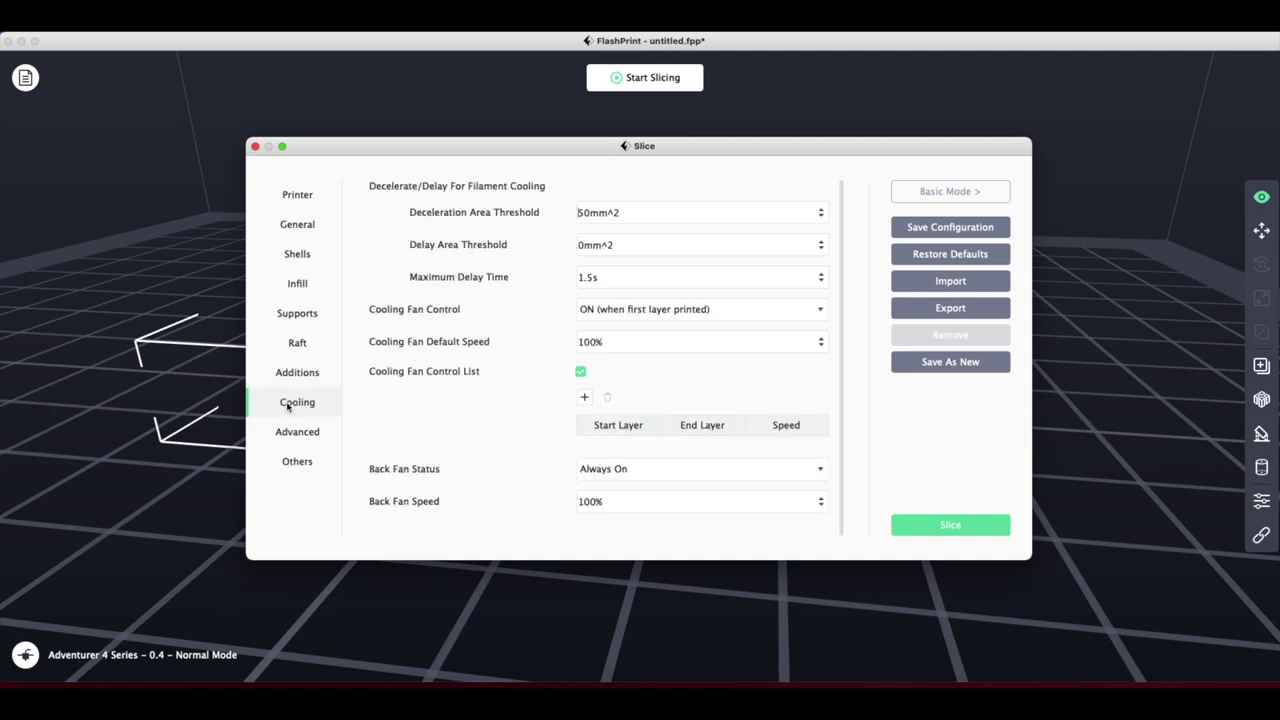
pyautogui.click(297, 435)
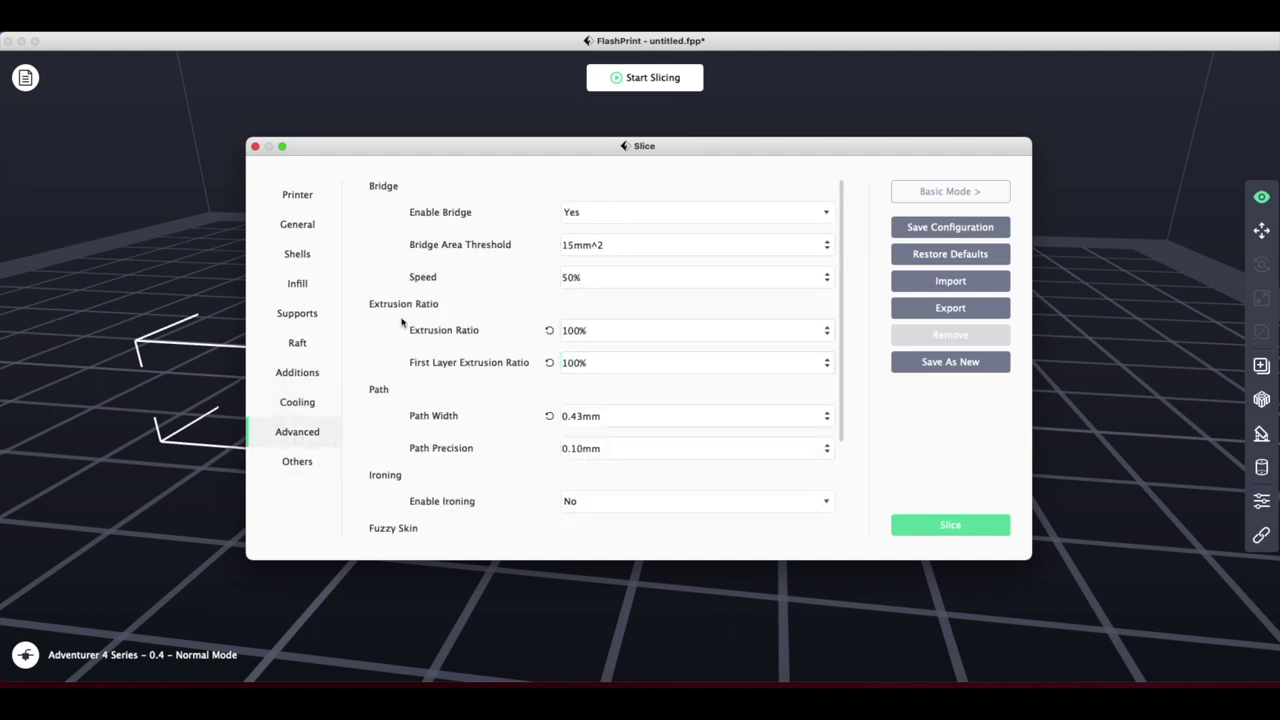
pyautogui.click(575, 337)
pyautogui.click(572, 357)
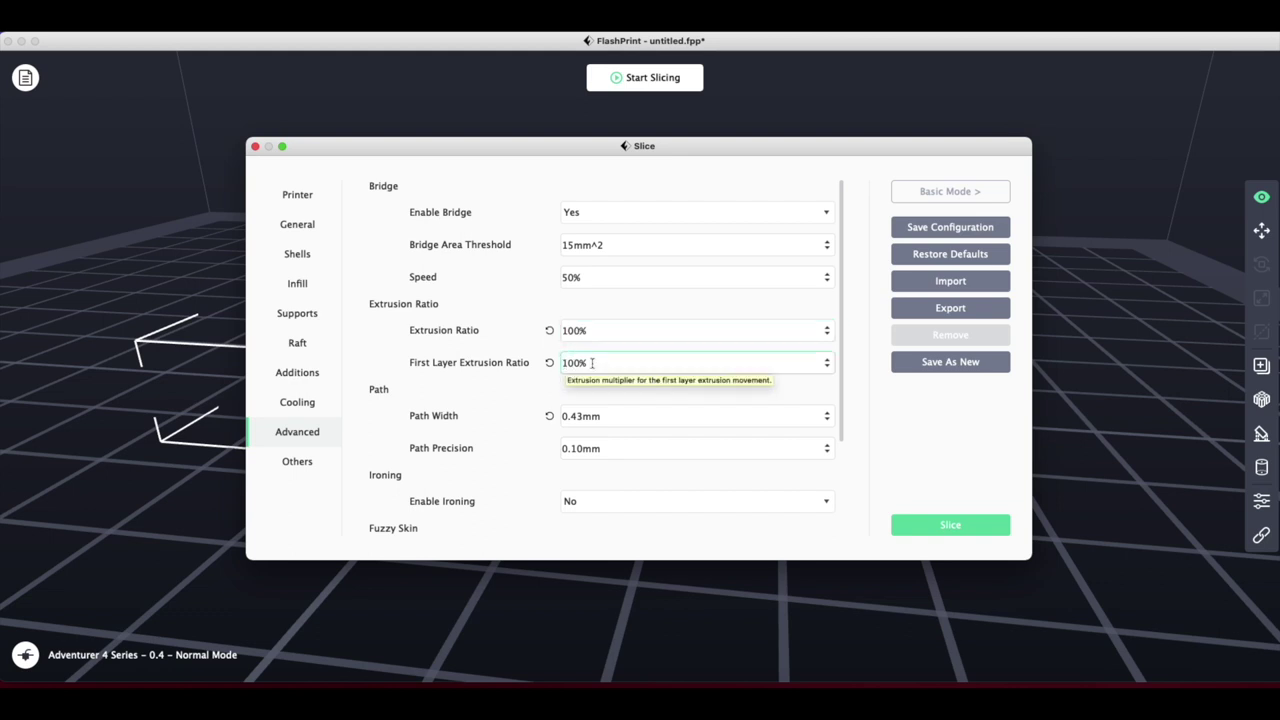
pyautogui.click(566, 336)
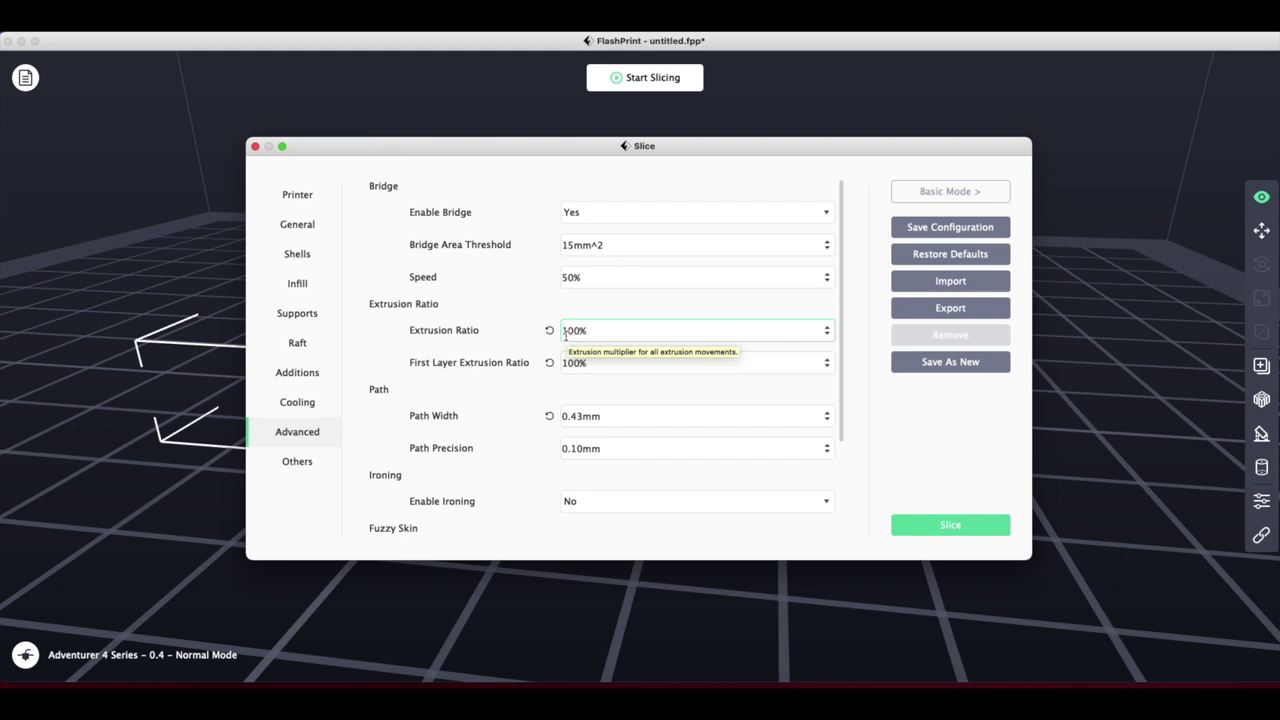
pyautogui.click(578, 364)
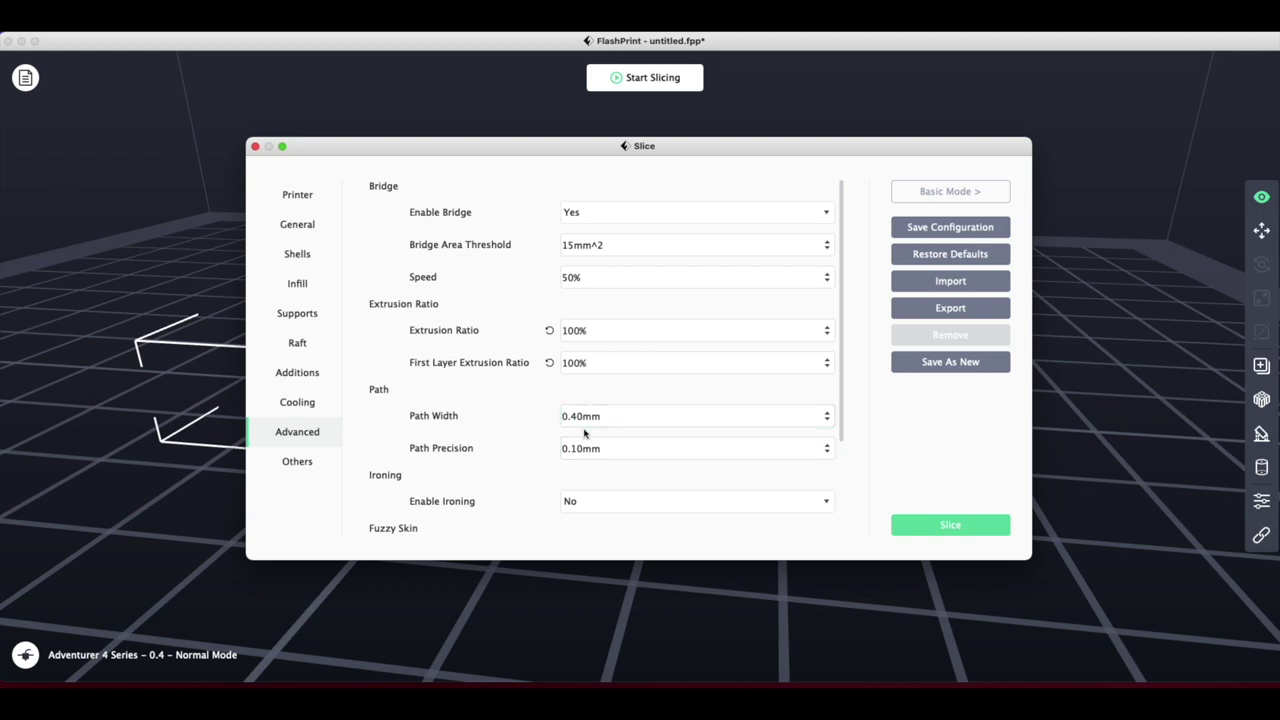
# Look over the Others settings and slice the model
pyautogui.click(318, 463)
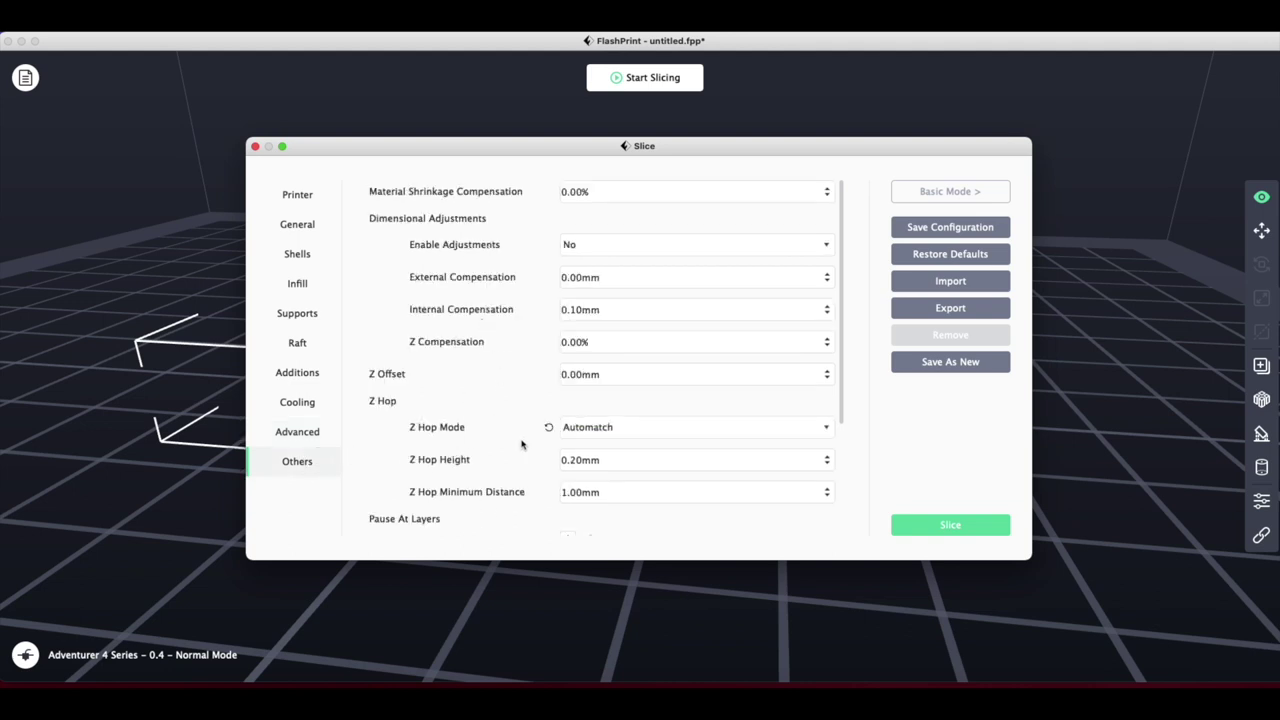
pyautogui.scroll(-4, 530, 448)
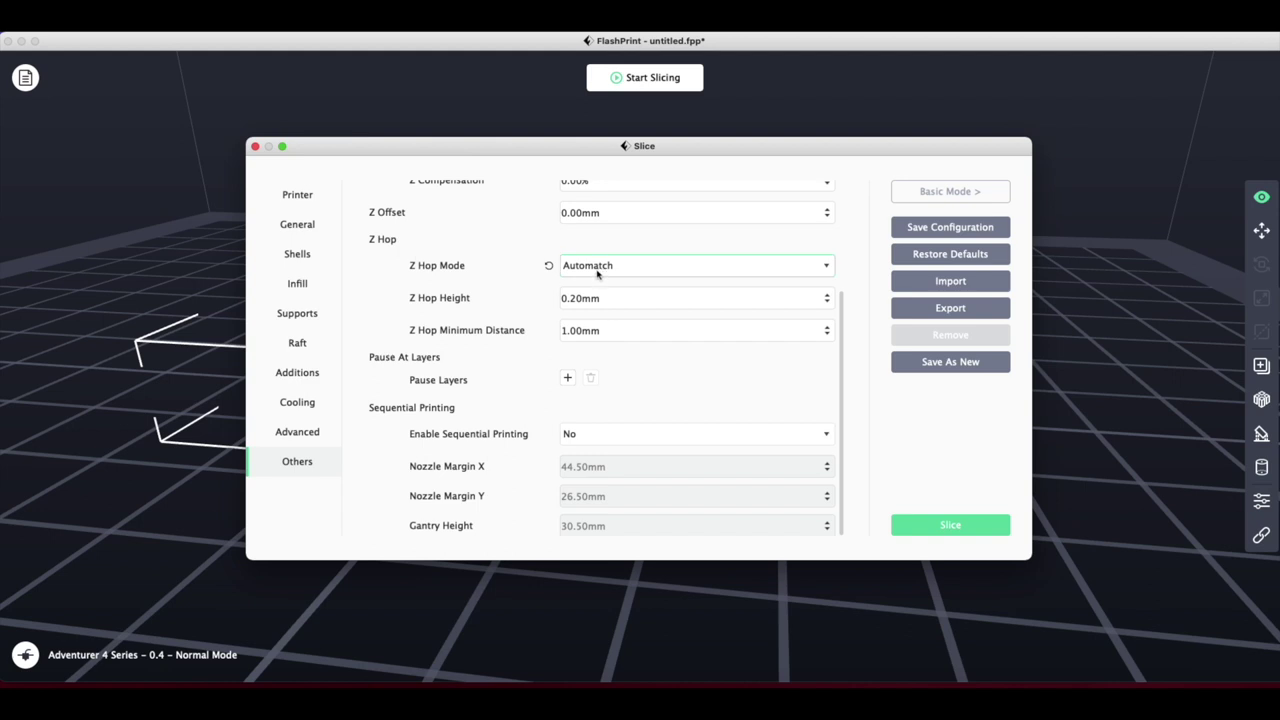
pyautogui.moveTo(598, 275)
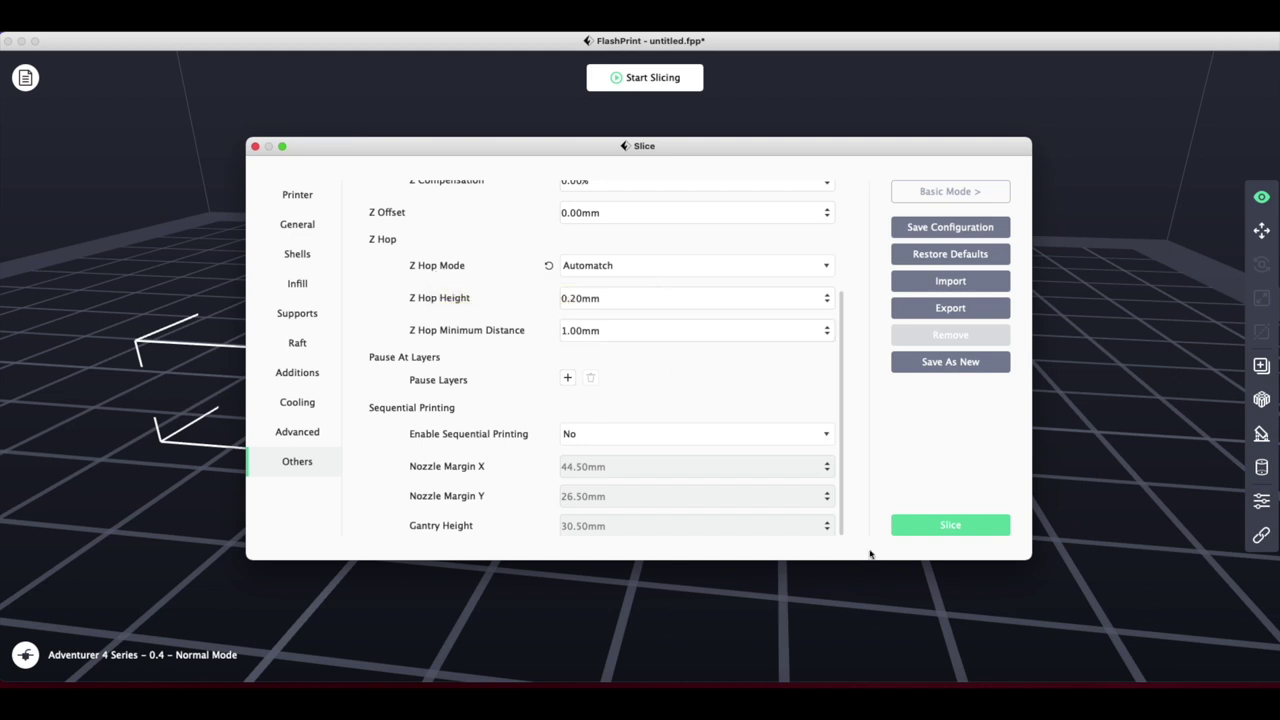
pyautogui.click(940, 526)
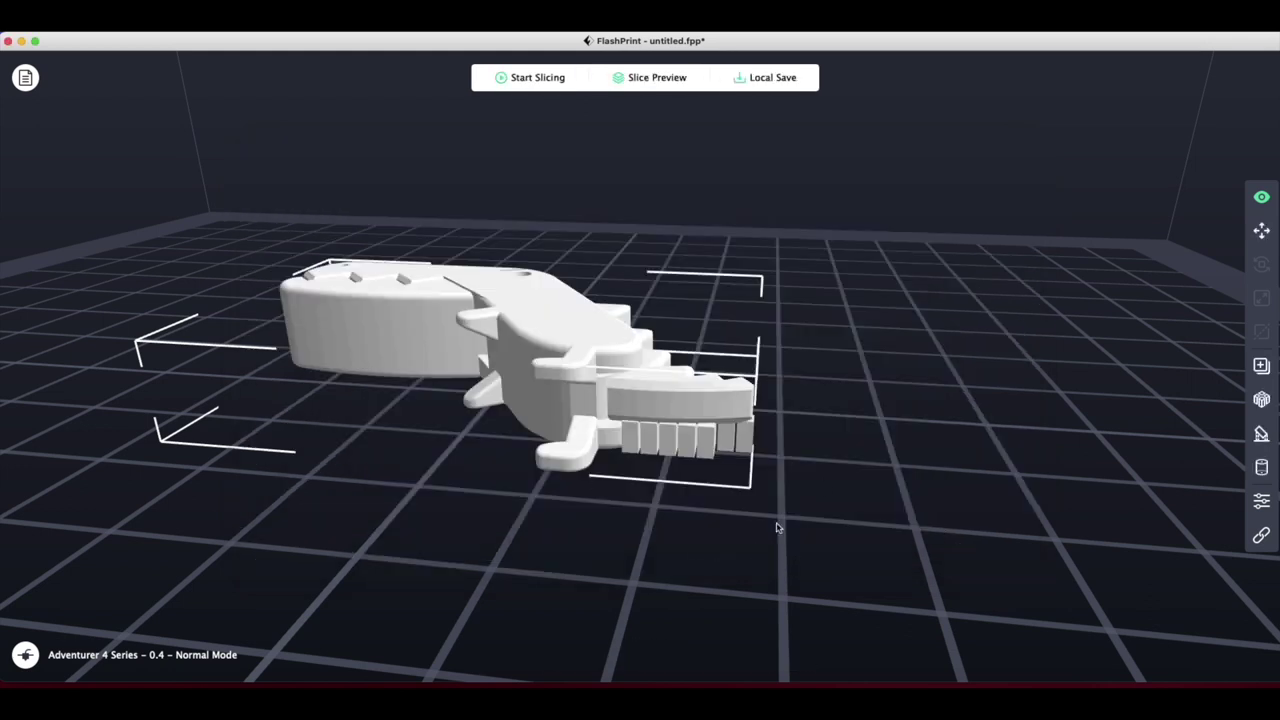
# Preview the sliced dino from several angles and inspect the lower infill layers
pyautogui.click(643, 80)
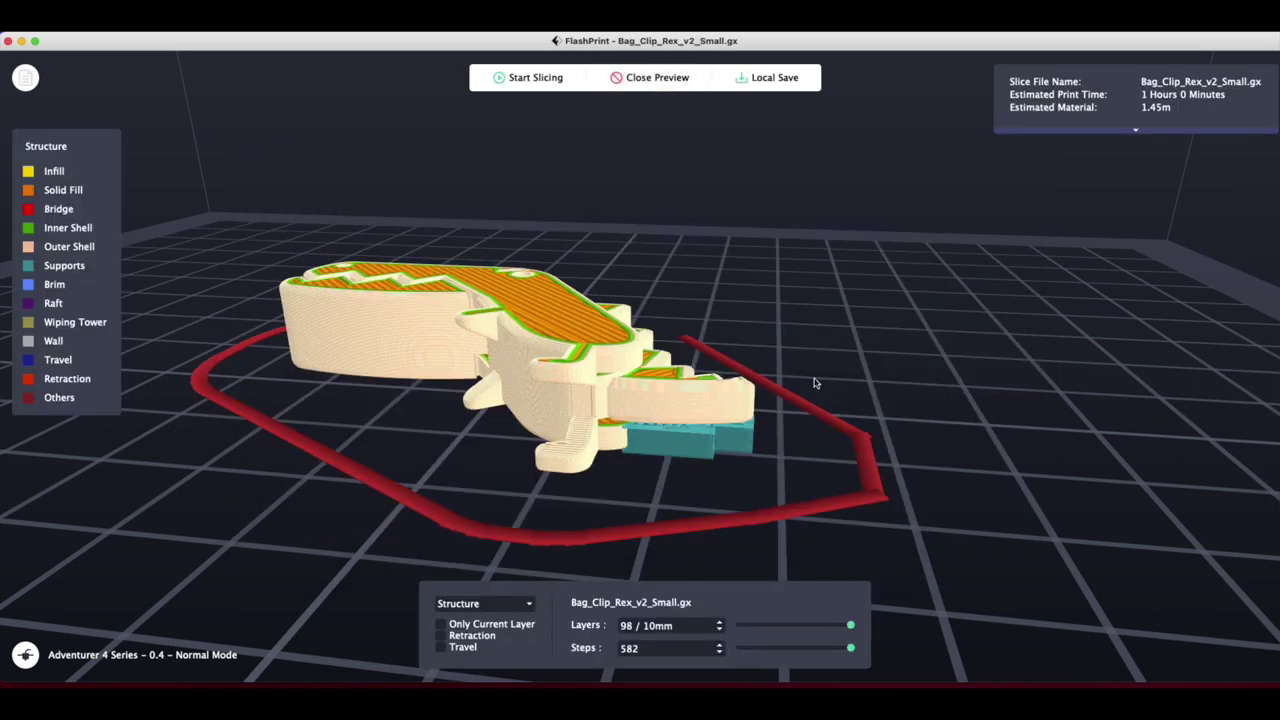
pyautogui.moveTo(883, 395); pyautogui.dragTo(800, 383)
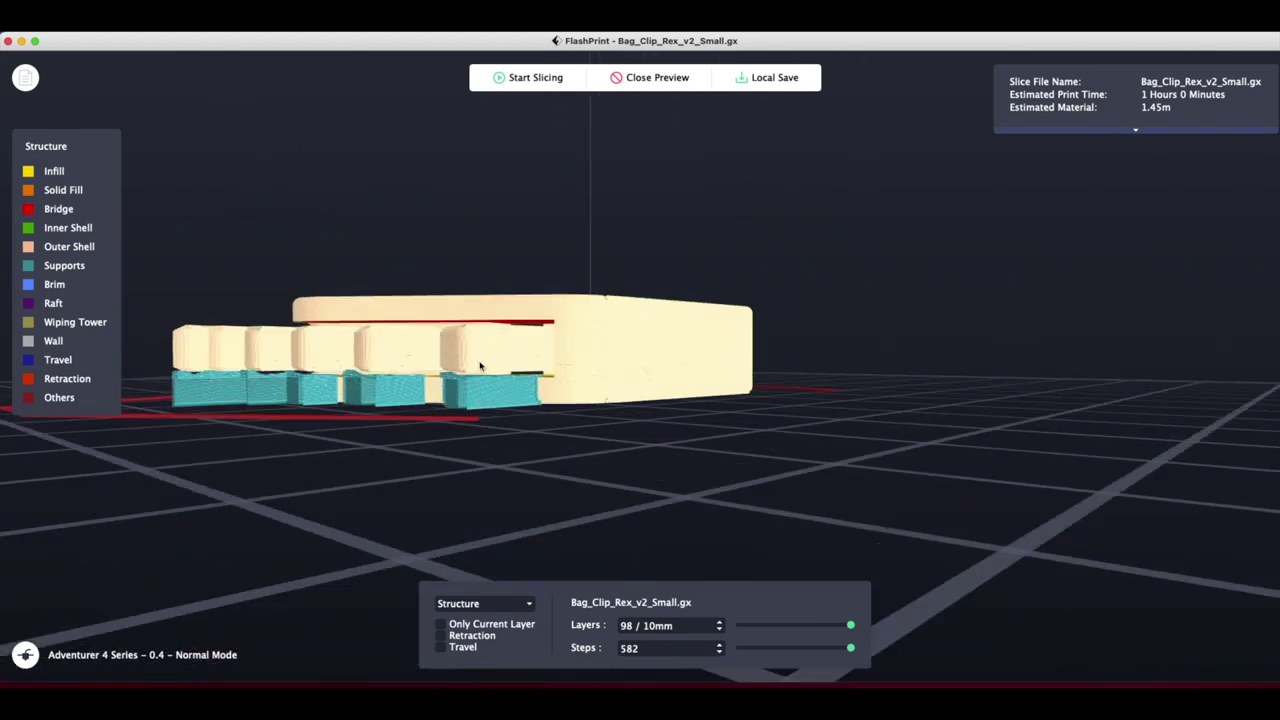
pyautogui.scroll(5, 480, 367)
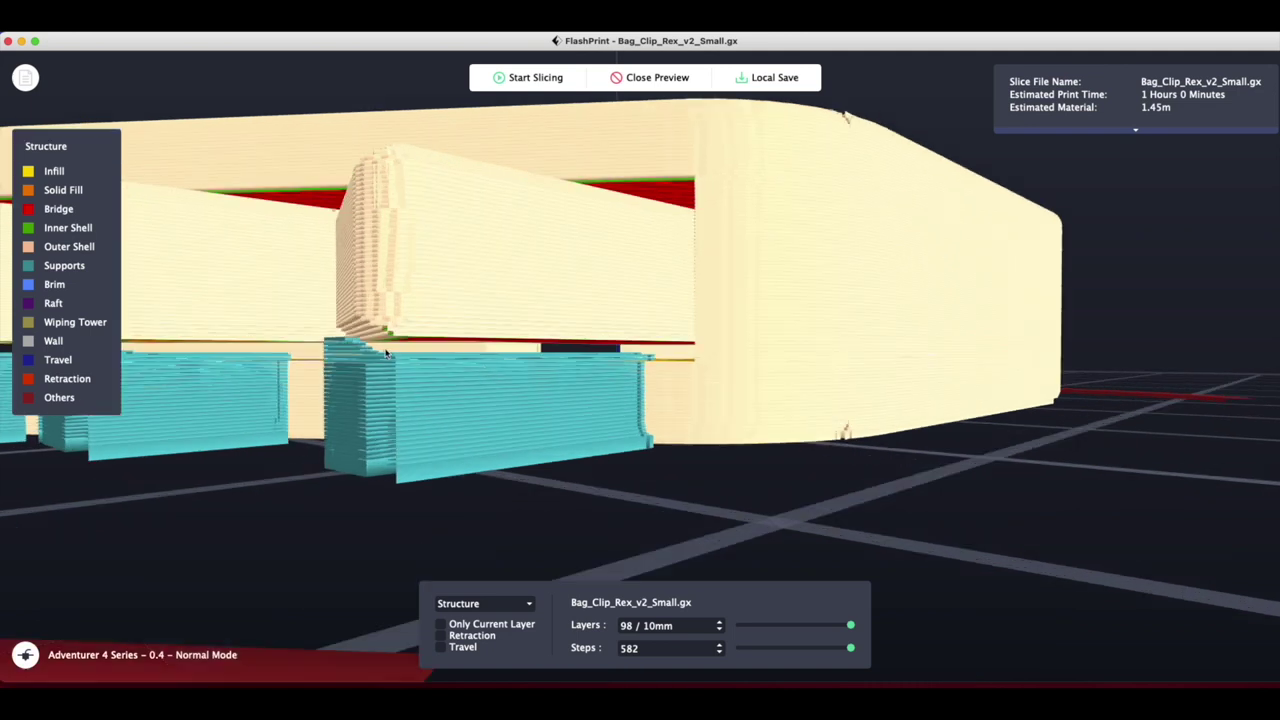
pyautogui.scroll(-5, 386, 352)
pyautogui.scroll(3, 411, 355)
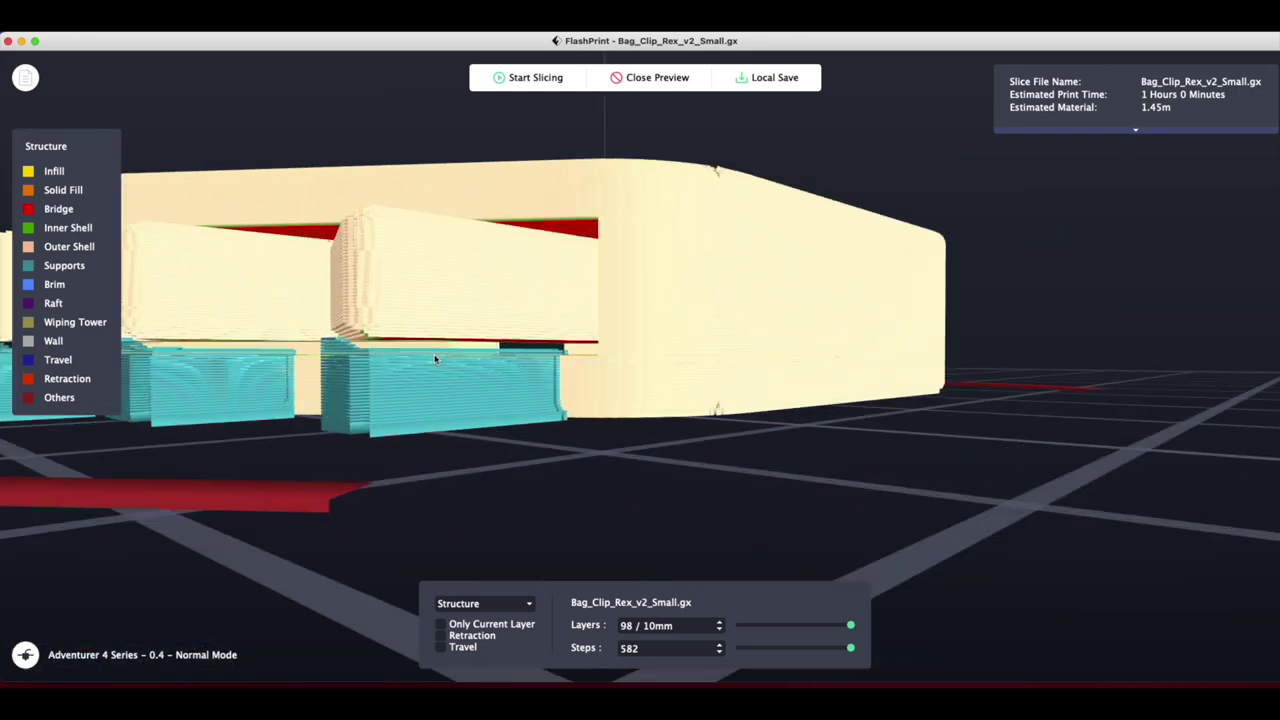
pyautogui.scroll(5, 445, 360)
pyautogui.scroll(-5, 477, 363)
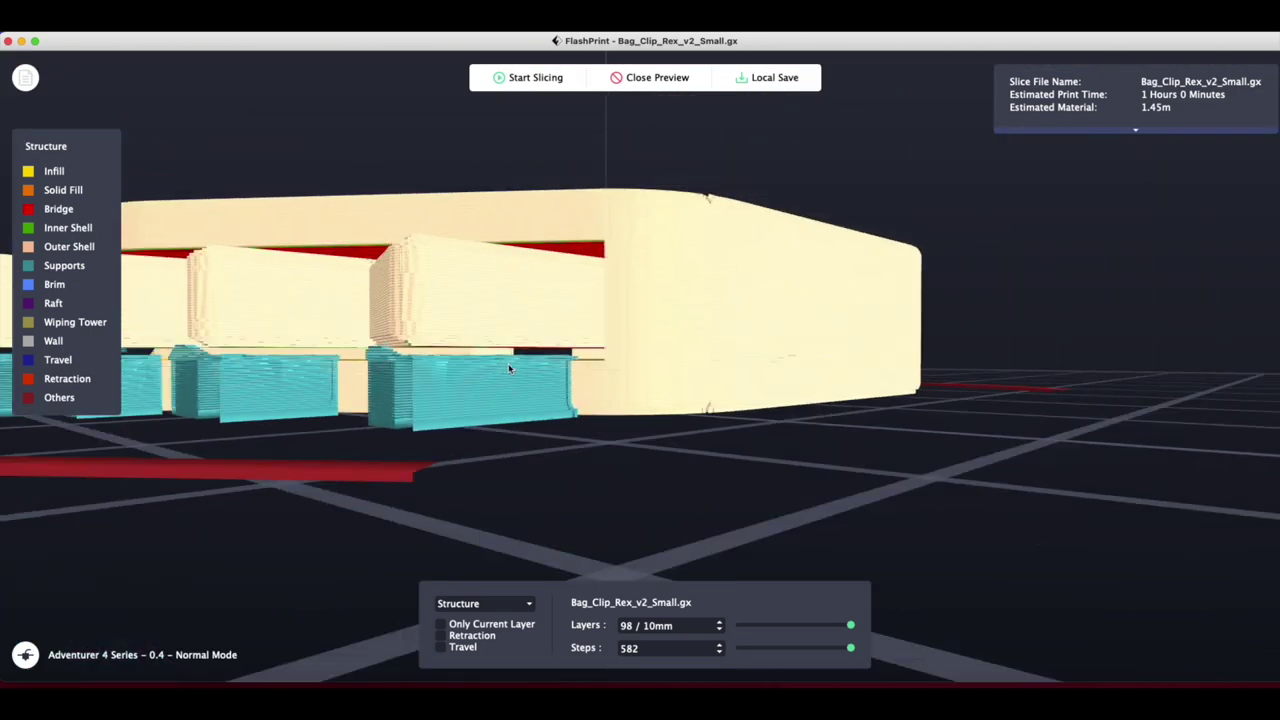
pyautogui.scroll(-5, 509, 369)
pyautogui.moveTo(709, 411); pyautogui.dragTo(709, 444)
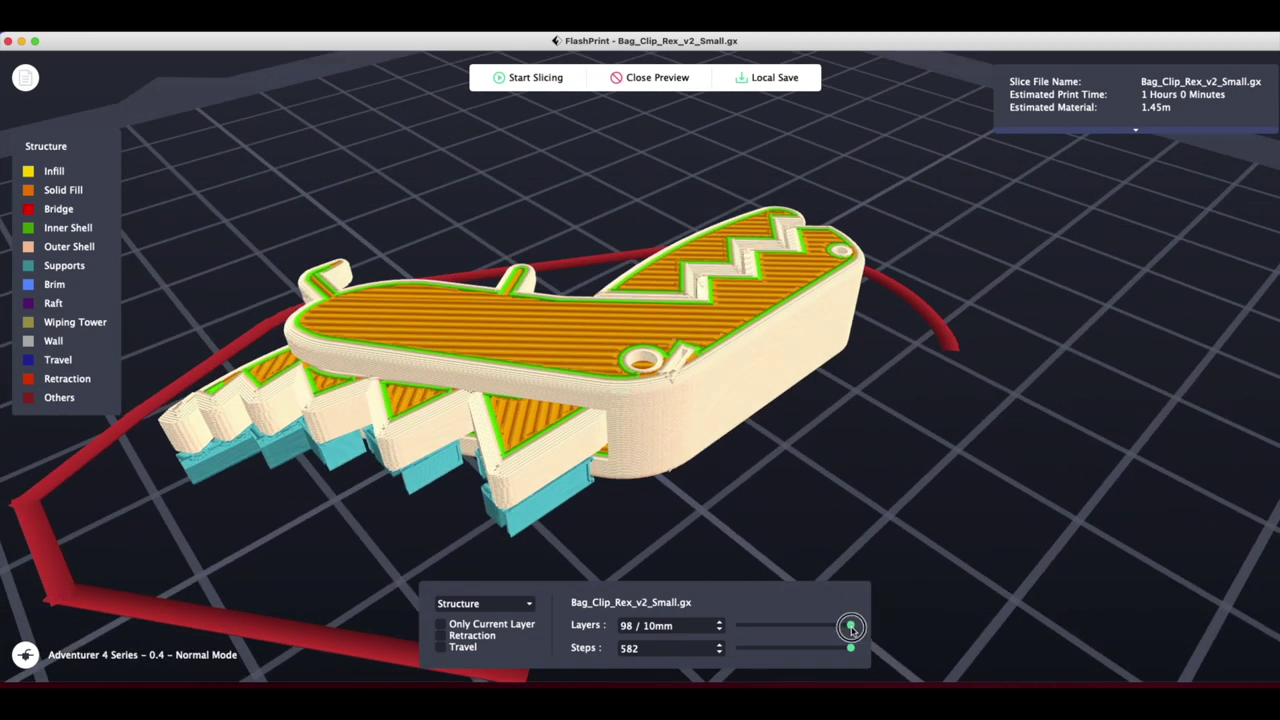
pyautogui.moveTo(851, 628)
pyautogui.mouseDown()
pyautogui.moveTo(737, 638)
pyautogui.moveTo(864, 637)
pyautogui.mouseUp()
# Save the print locally as Bag_Clip_Rex_v2_Small.gx, replacing the existing file
pyautogui.click(766, 77)
pyautogui.click(778, 107)
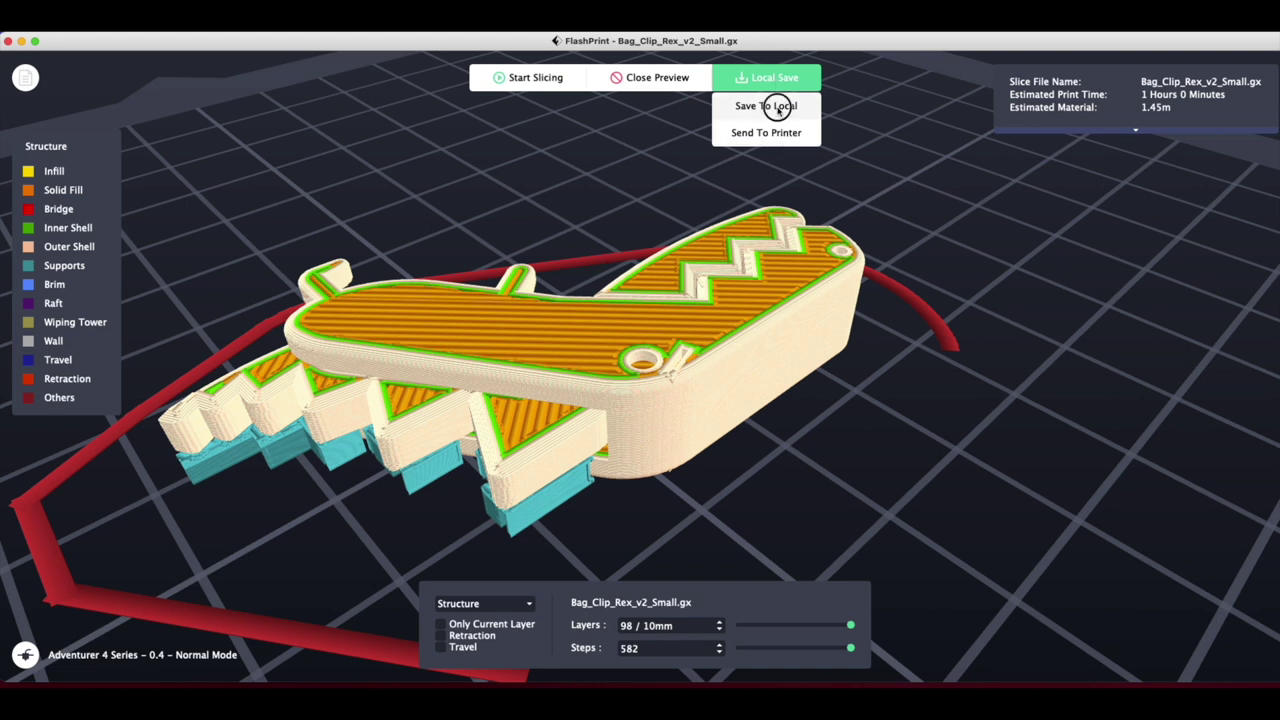
pyautogui.click(541, 258)
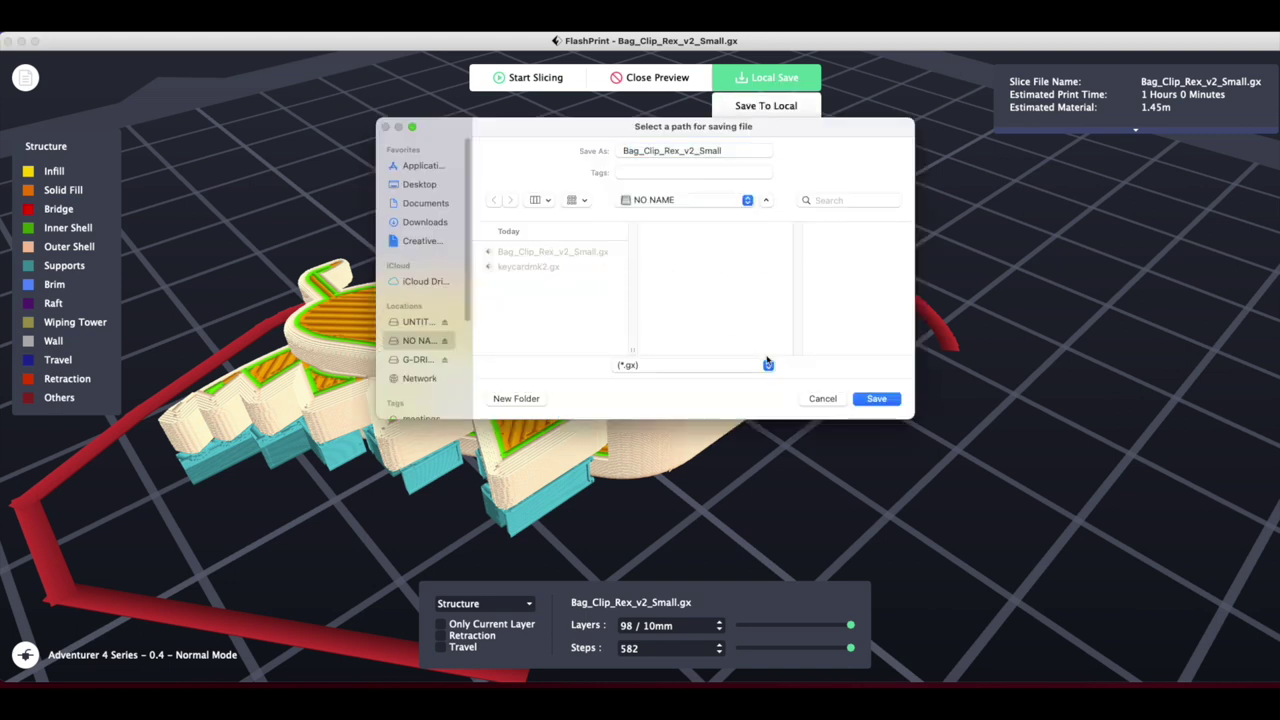
pyautogui.click(870, 398)
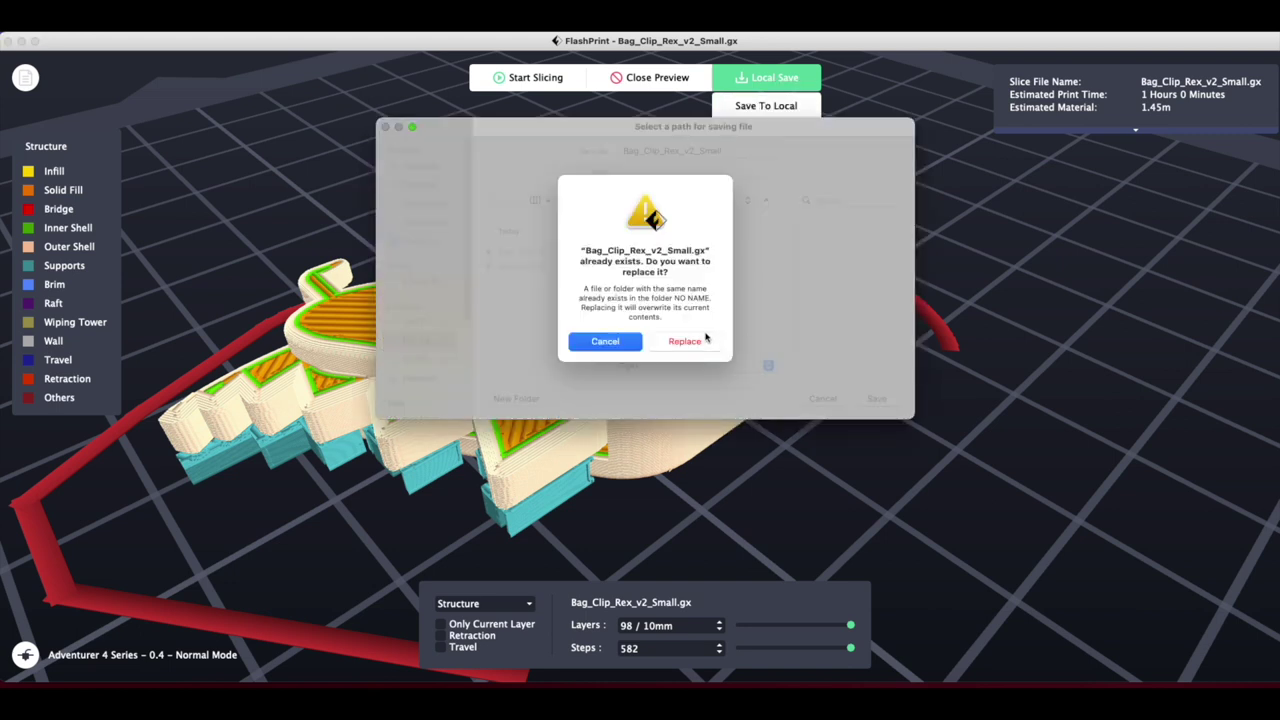
pyautogui.click(704, 340)
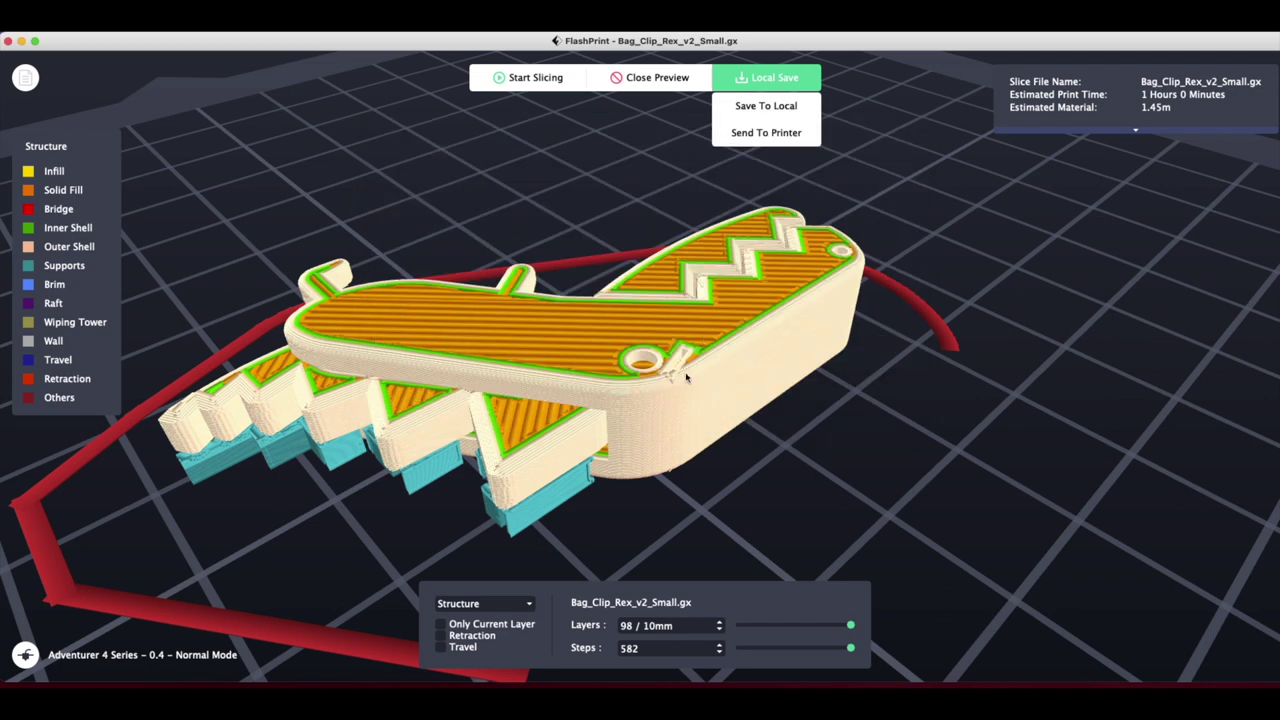